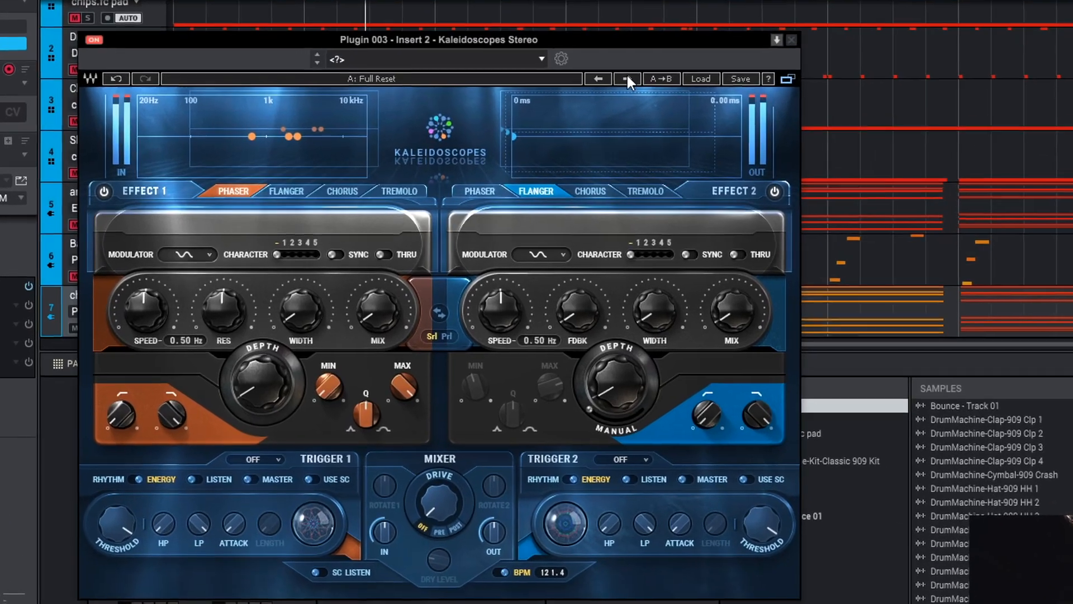
Audition the factory presets in order from Disco Guitar and Doubler through LoFi and Waterfall to Acoustic Guitar Flange and Dynamic Flazer 1.
{"action": "left_click", "coordinate": [627, 78]}
{"action": "left_click", "coordinate": [627, 78]}
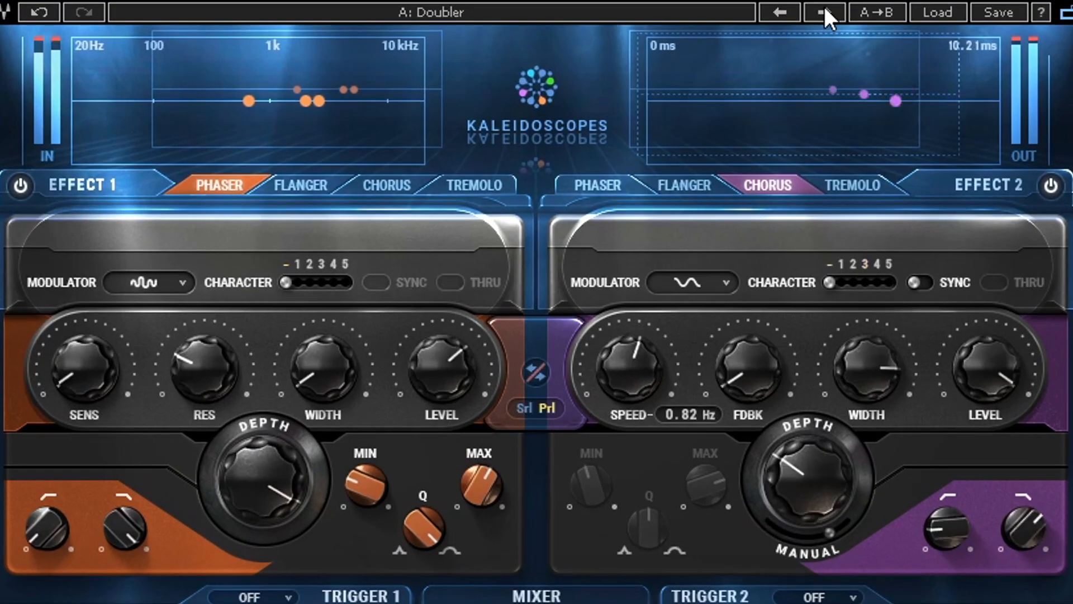
{"action": "left_click", "coordinate": [790, 11]}
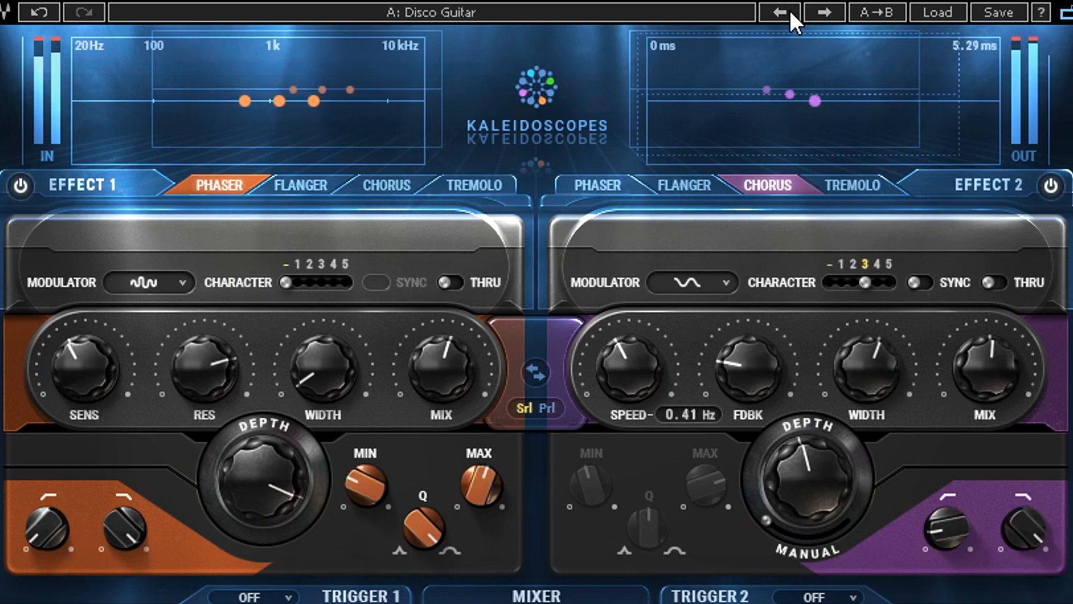
{"action": "left_click", "coordinate": [829, 11]}
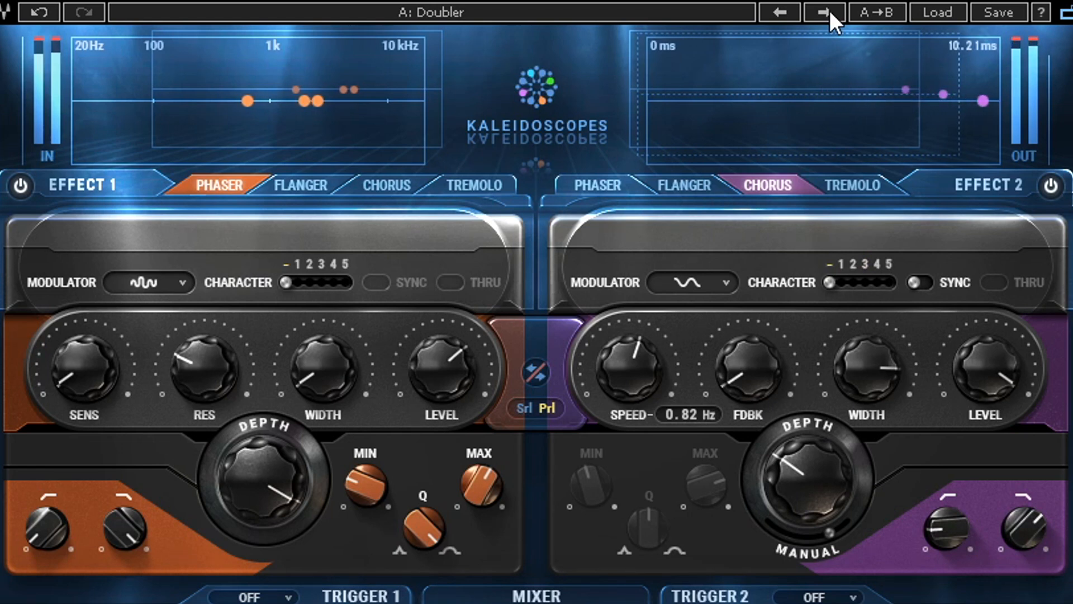
{"action": "left_click", "coordinate": [828, 12]}
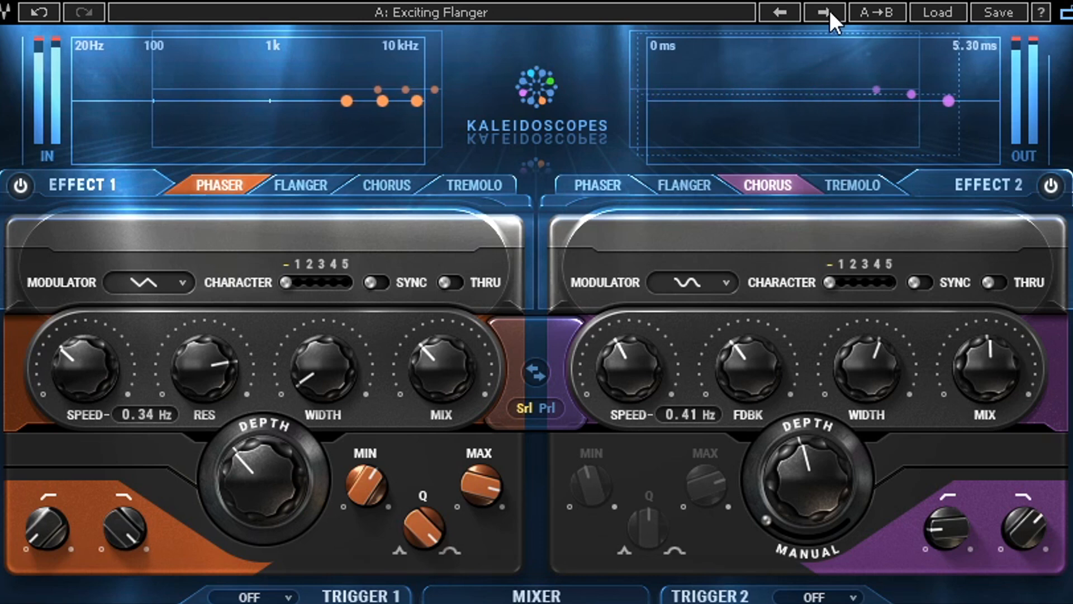
{"action": "left_click", "coordinate": [827, 12]}
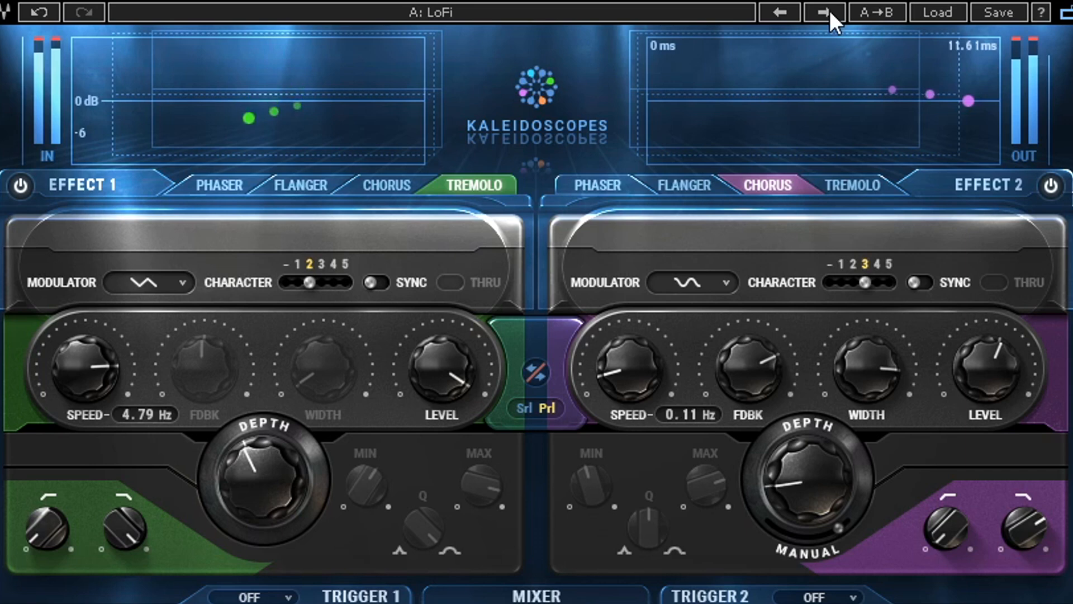
{"action": "left_click", "coordinate": [828, 12]}
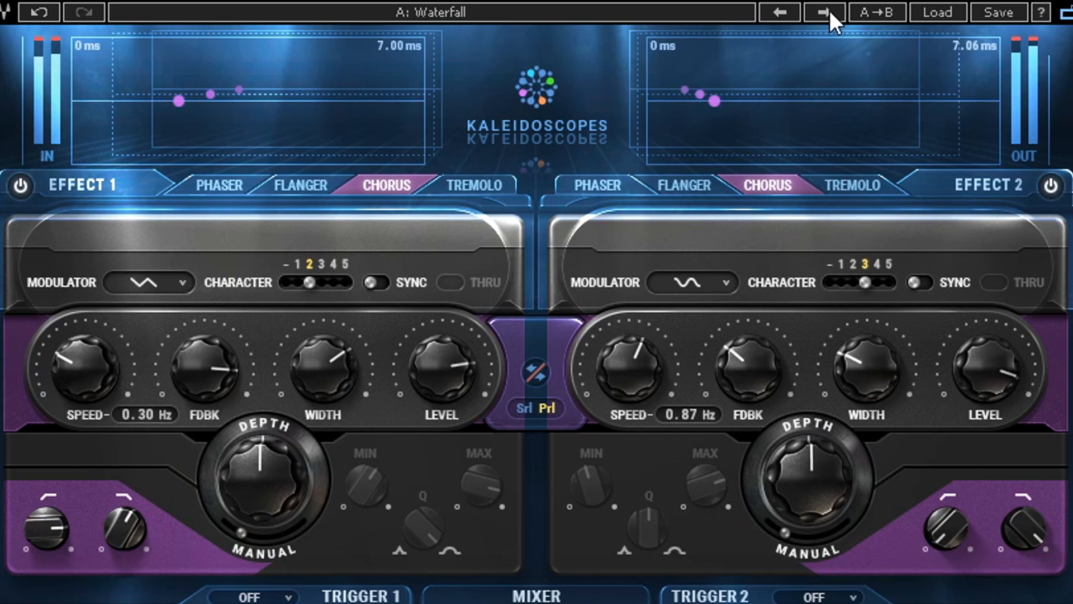
{"action": "left_click", "coordinate": [828, 12]}
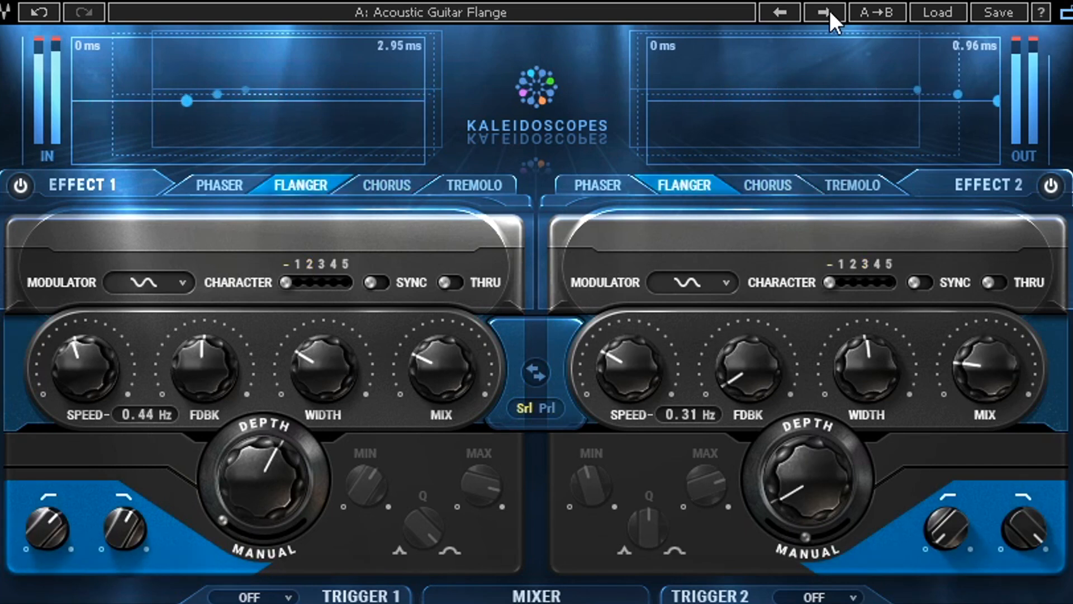
Continue auditioning the factory presets from MegaFlange 1 through Rubber Guitar, DynaFlange and Manual Detune Smile up to Subtle Doubler.
{"action": "left_click", "coordinate": [829, 11]}
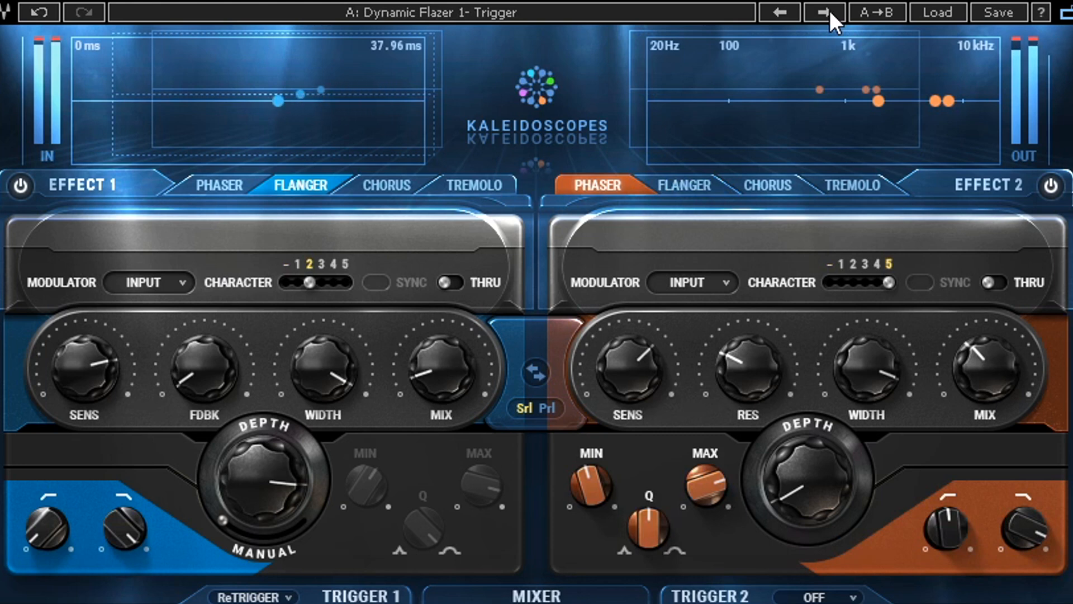
{"action": "left_click", "coordinate": [829, 12]}
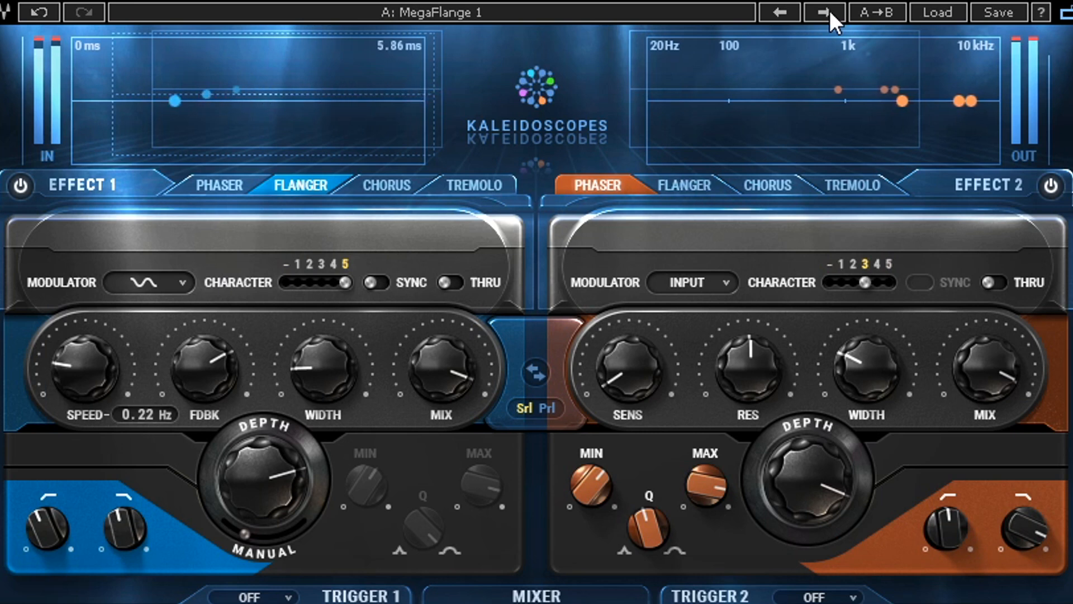
{"action": "left_click", "coordinate": [829, 11]}
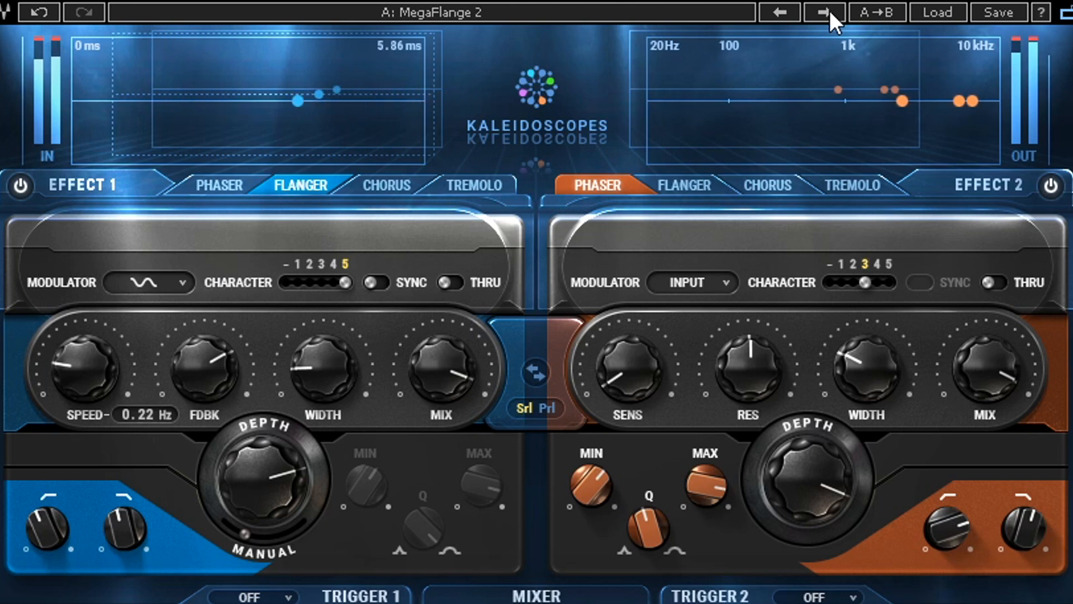
{"action": "left_click", "coordinate": [830, 11]}
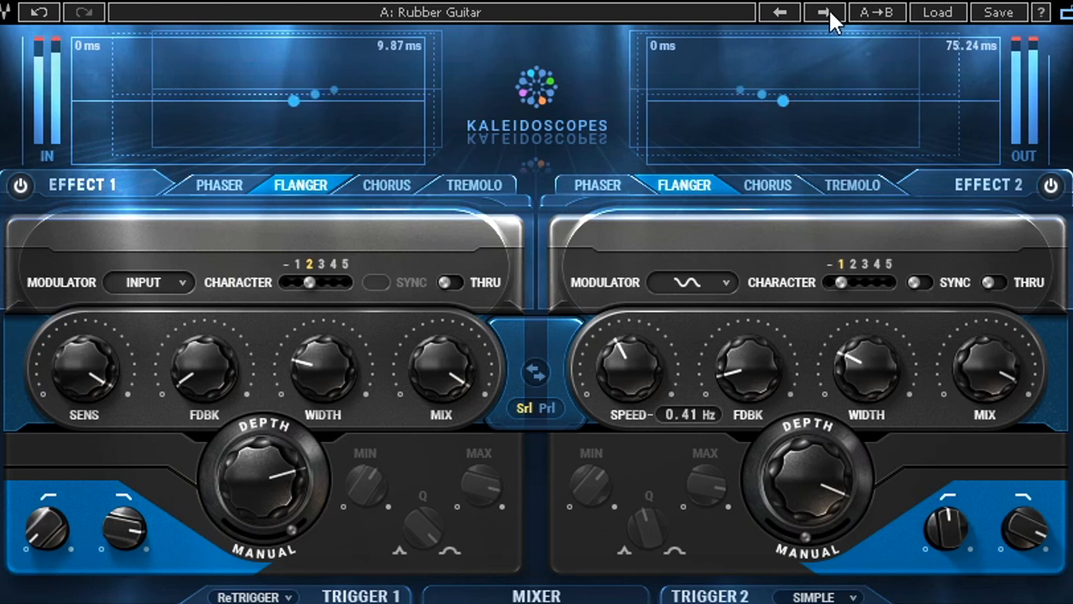
{"action": "left_click", "coordinate": [829, 12]}
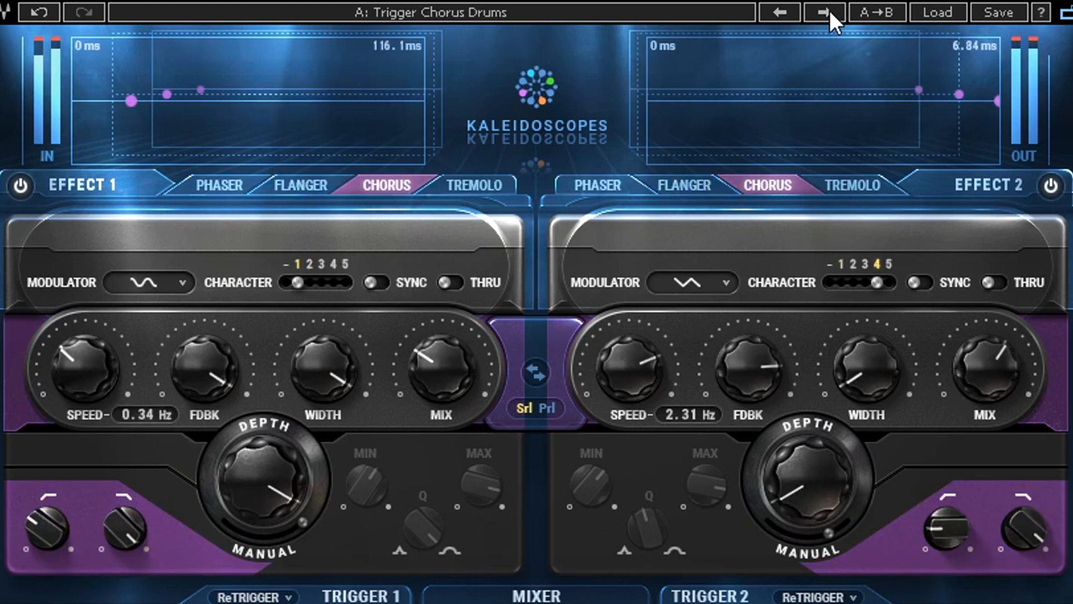
{"action": "left_click", "coordinate": [830, 12]}
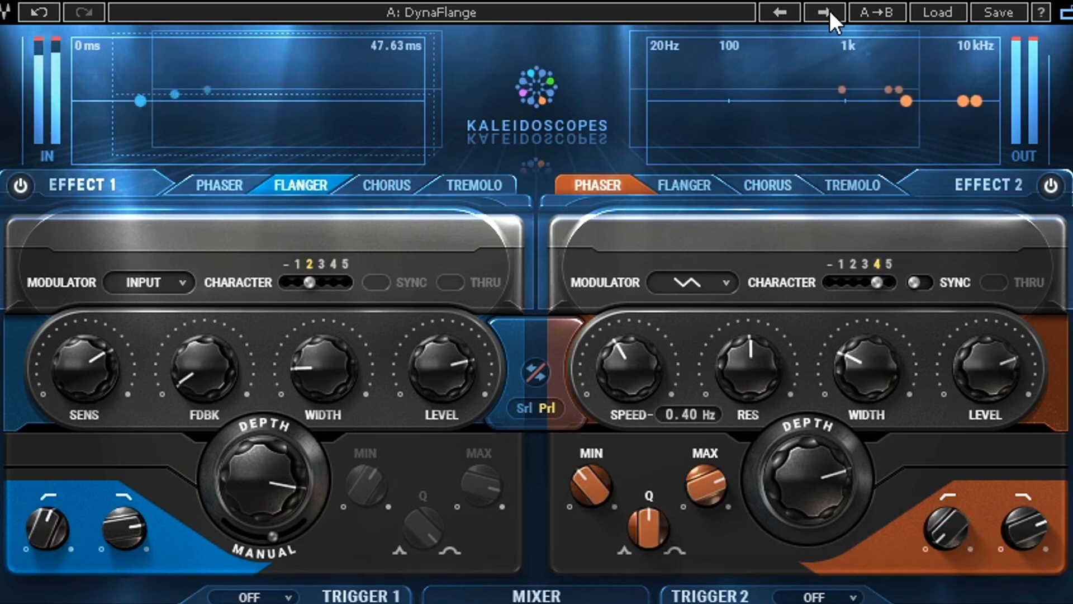
{"action": "left_click", "coordinate": [830, 11]}
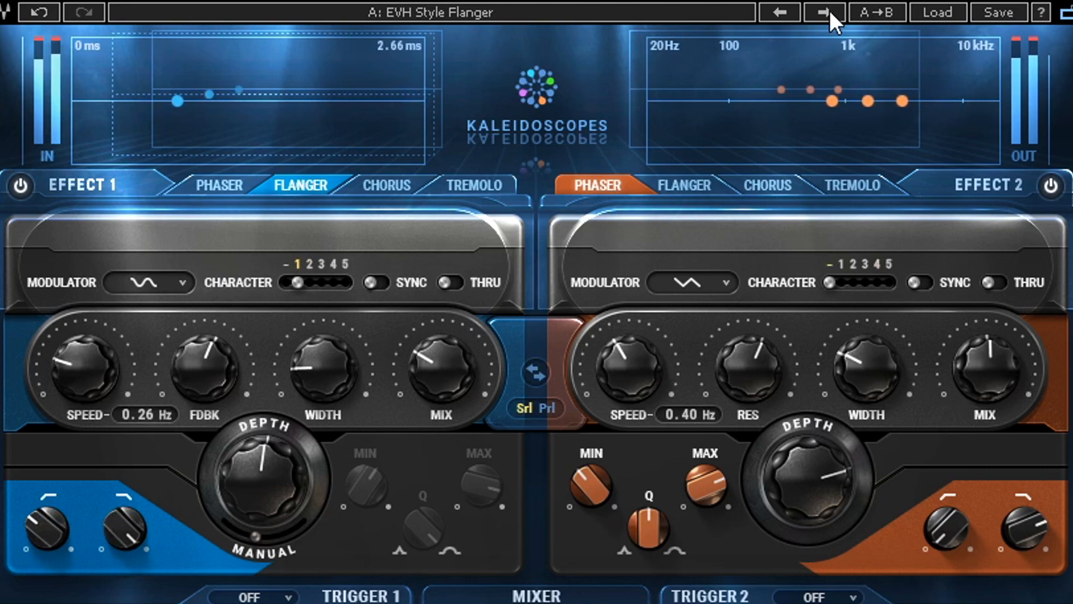
{"action": "left_click", "coordinate": [829, 11]}
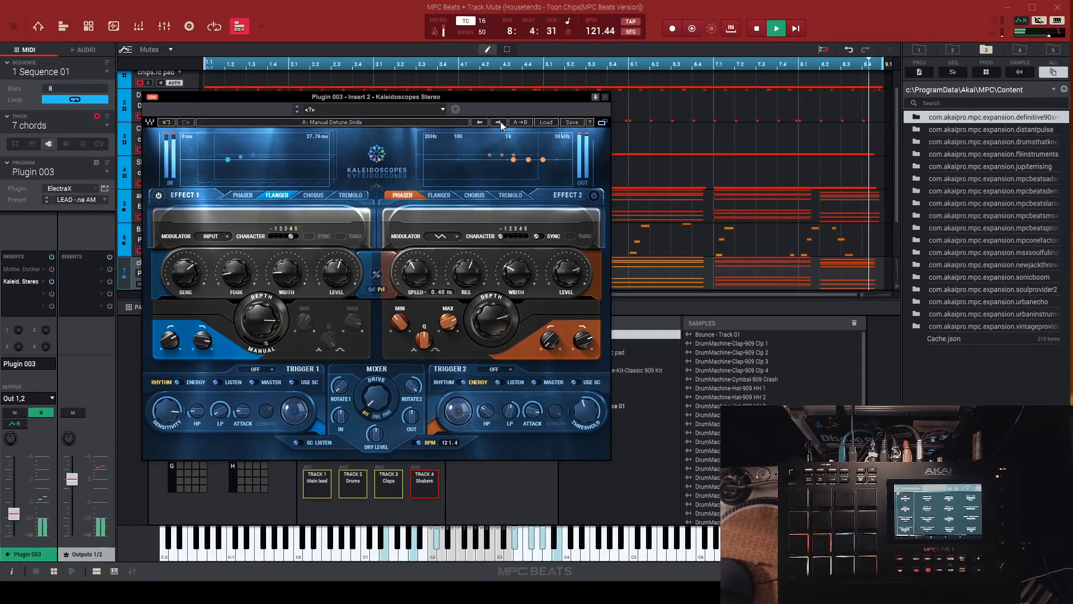
{"action": "left_click", "coordinate": [499, 122]}
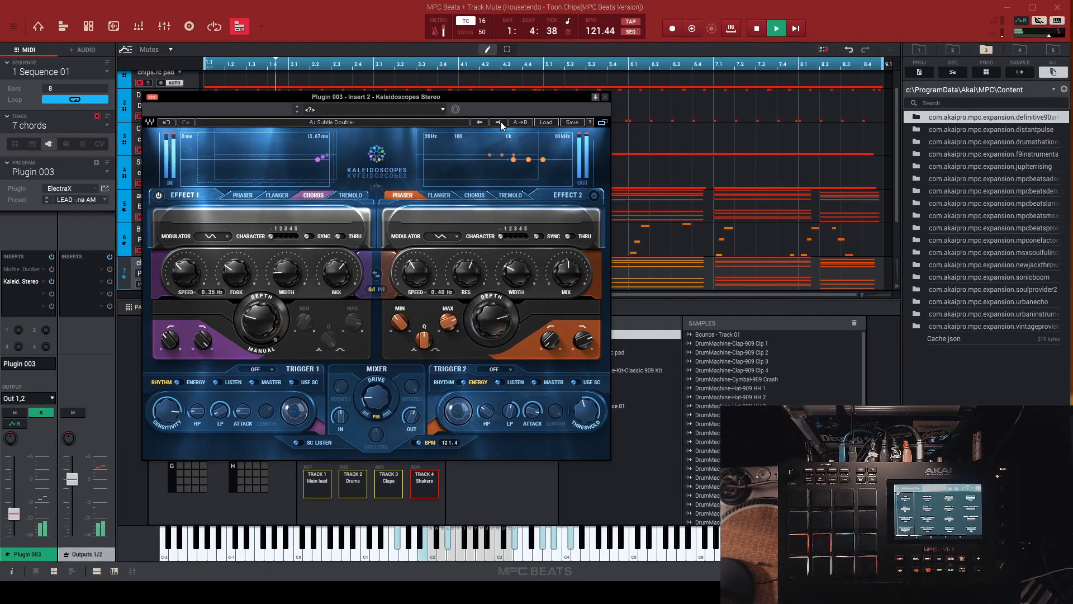
Stop playback and load the Full Reset factory preset.
{"action": "key", "text": "space"}
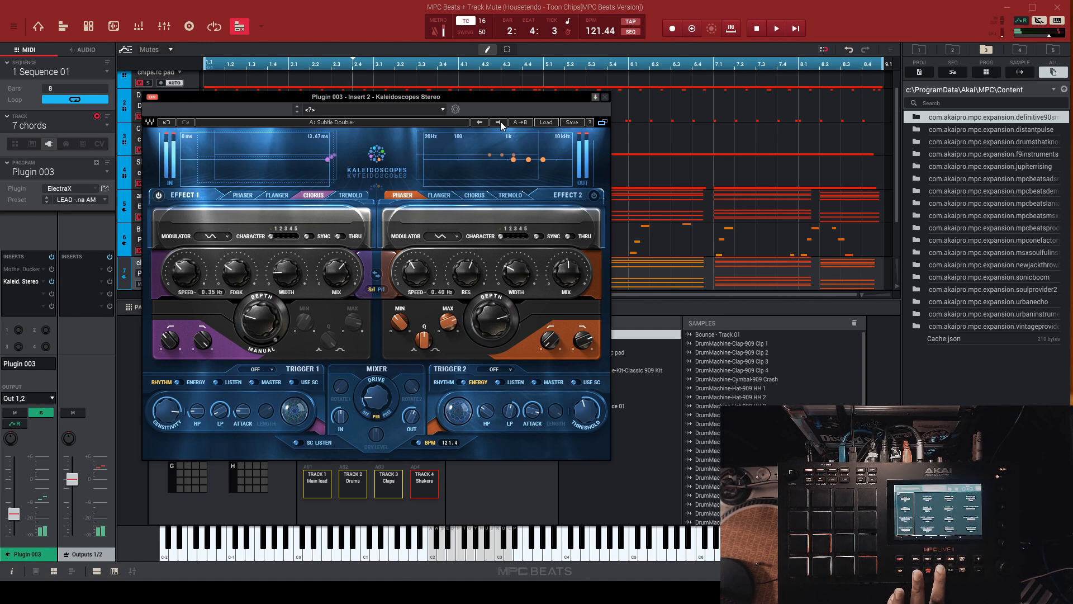
{"action": "left_click", "coordinate": [545, 122]}
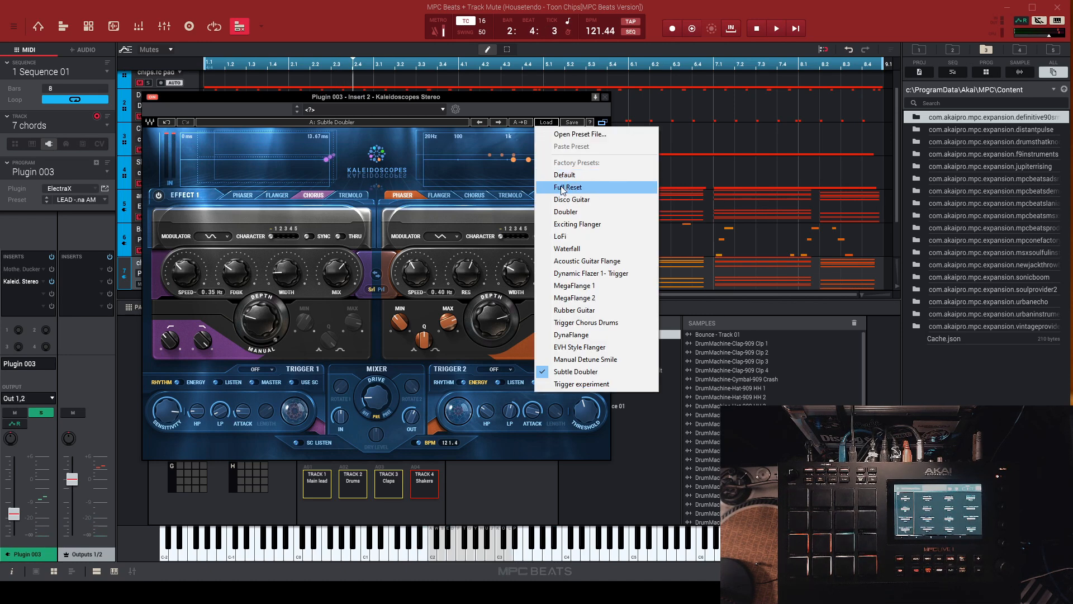
{"action": "left_click", "coordinate": [562, 189]}
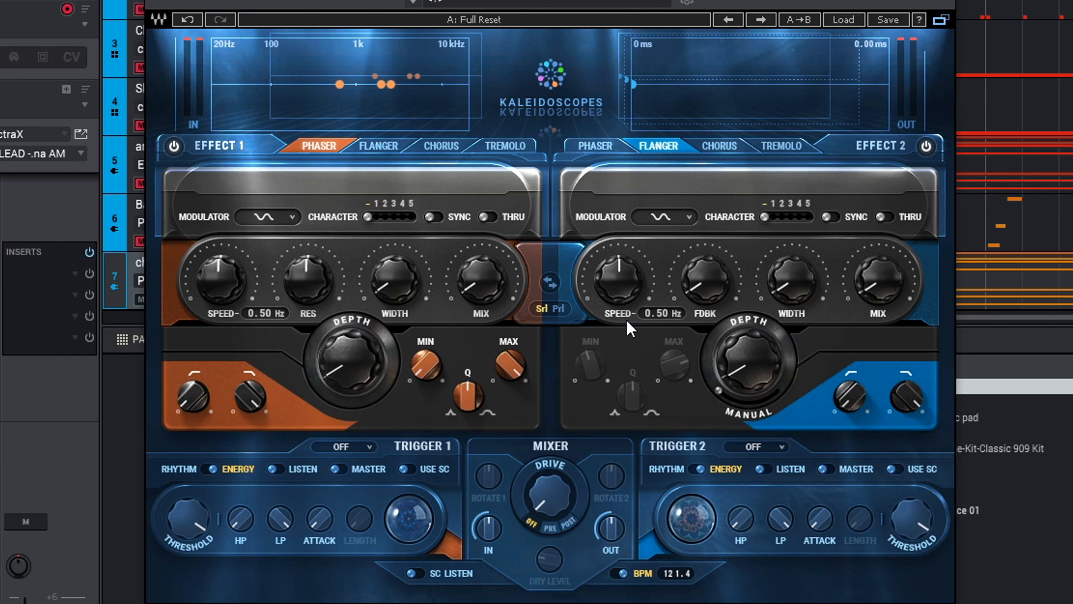
{"action": "mouse_move", "coordinate": [482, 282]}
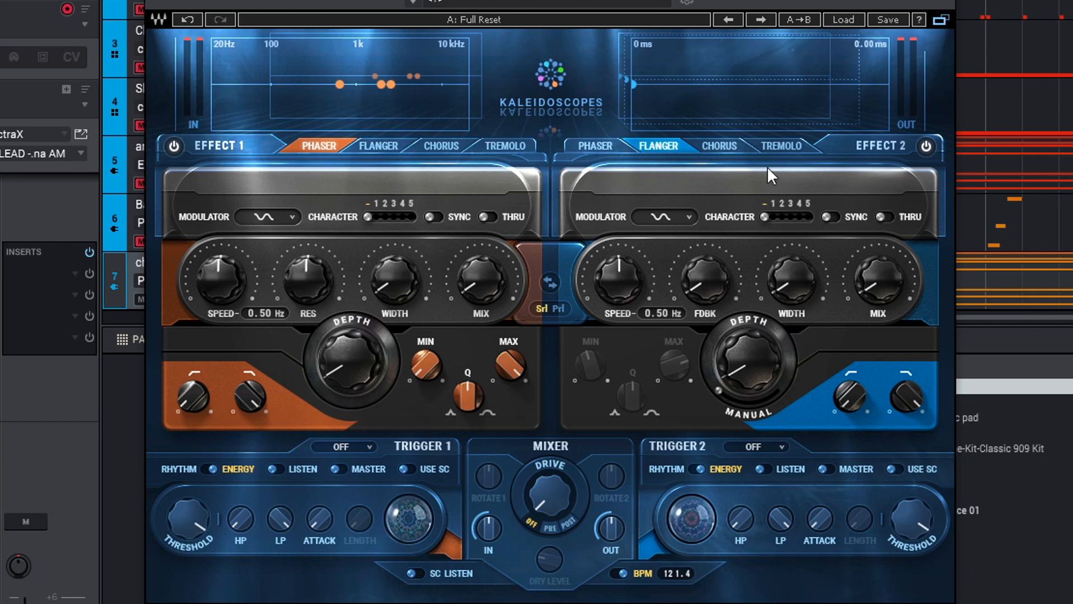
Cycle the plugin window through its display sizes and back to the starting size.
{"action": "left_click", "coordinate": [942, 19]}
{"action": "left_click", "coordinate": [941, 19]}
{"action": "left_click", "coordinate": [941, 19]}
{"action": "left_click", "coordinate": [942, 19]}
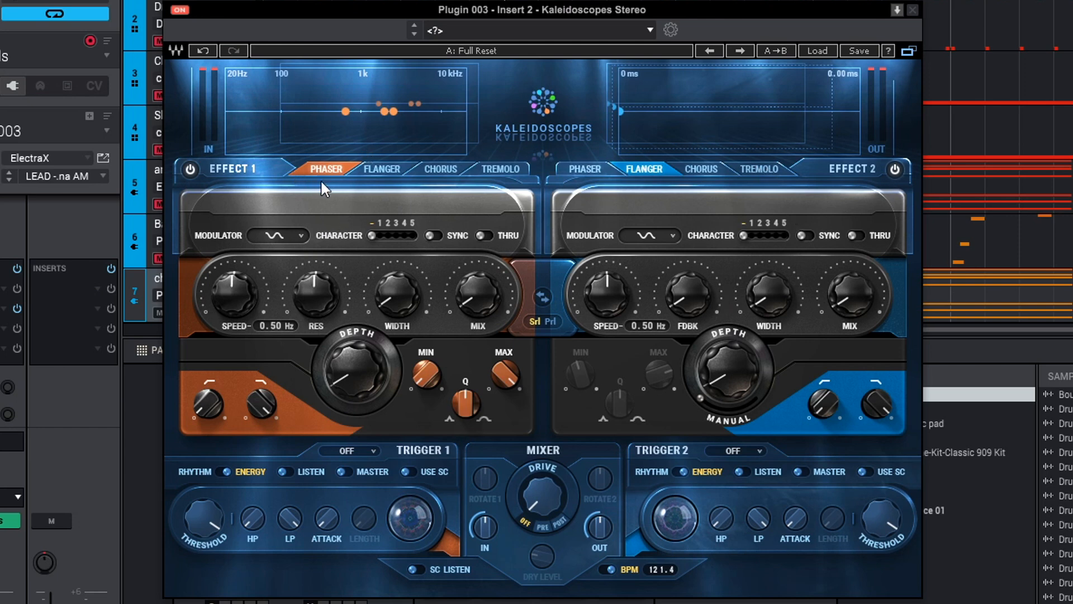
Look through the Flanger, Chorus and Tremolo types for Effect 1, ending with Phaser selected.
{"action": "left_click", "coordinate": [383, 168]}
{"action": "left_click", "coordinate": [439, 169]}
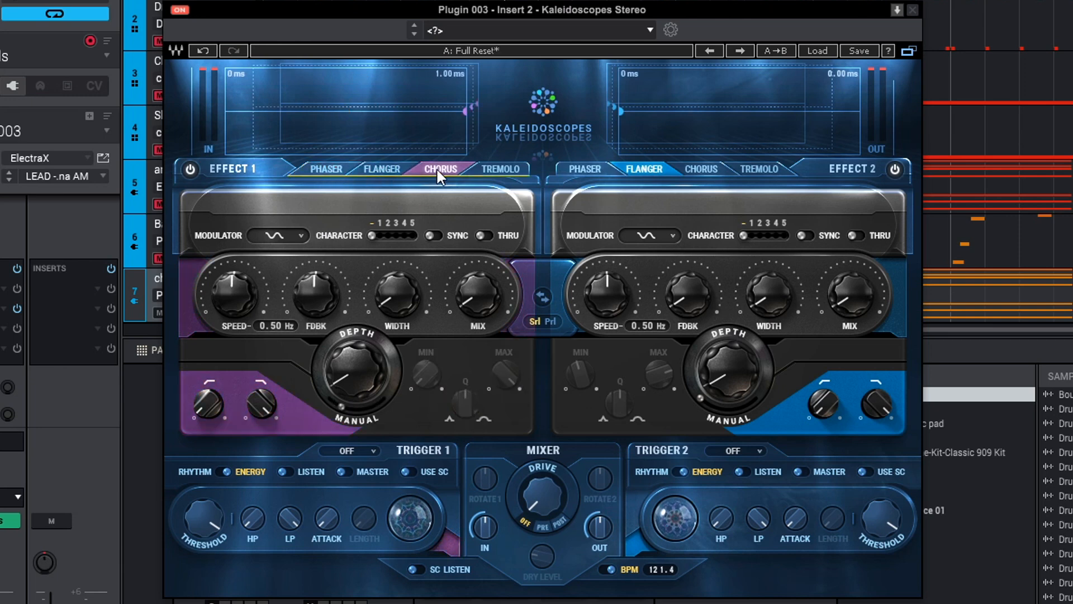
{"action": "left_click", "coordinate": [497, 170]}
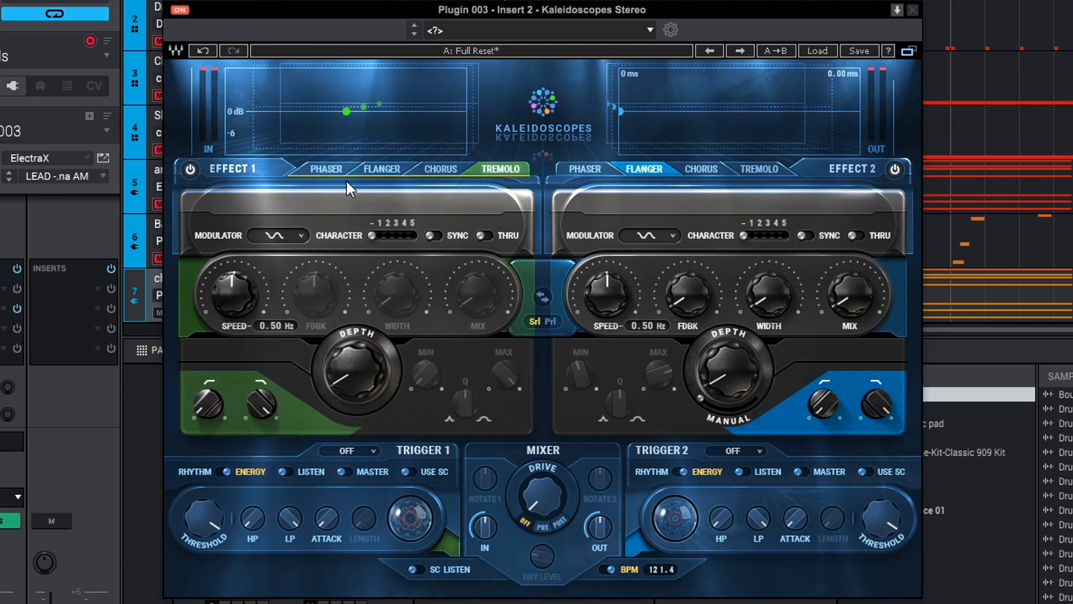
{"action": "left_click", "coordinate": [328, 173]}
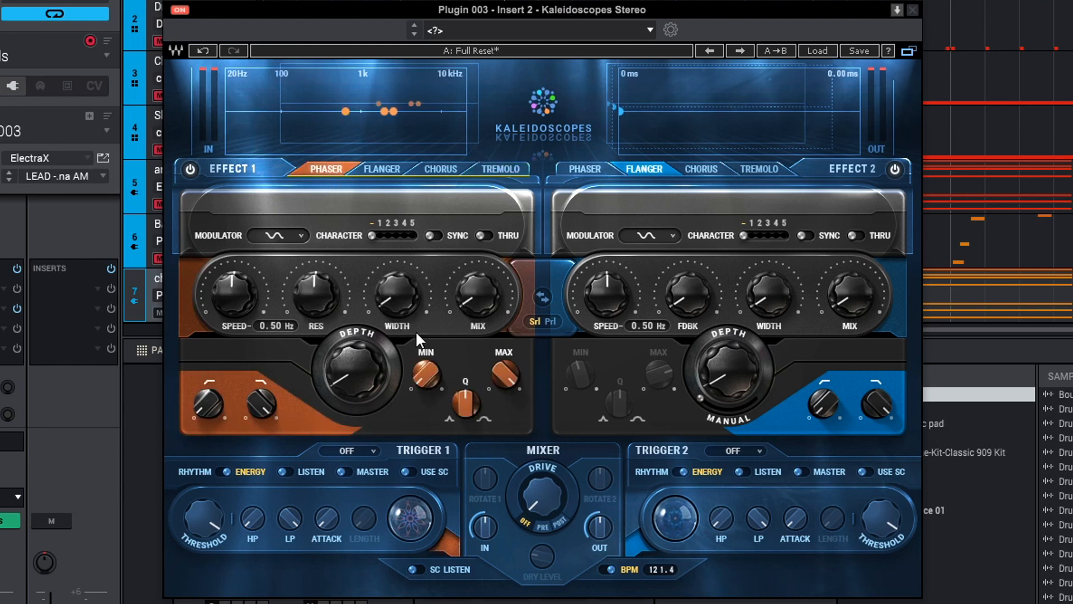
{"action": "left_click", "coordinate": [378, 167]}
{"action": "left_click", "coordinate": [443, 168]}
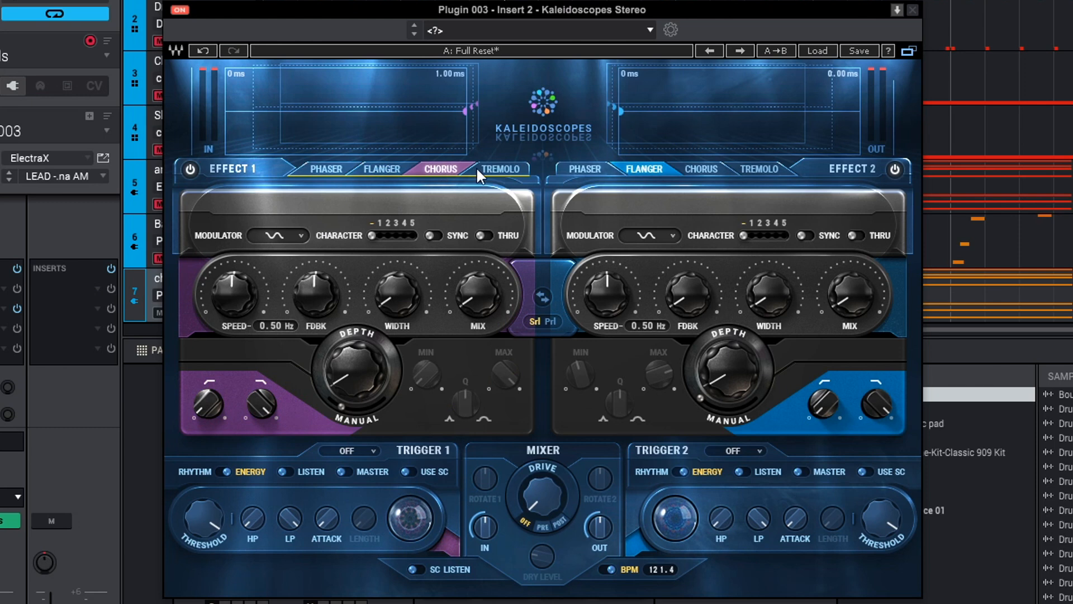
{"action": "left_click", "coordinate": [491, 168]}
{"action": "left_click", "coordinate": [443, 167]}
{"action": "left_click", "coordinate": [379, 166]}
{"action": "left_click", "coordinate": [343, 168]}
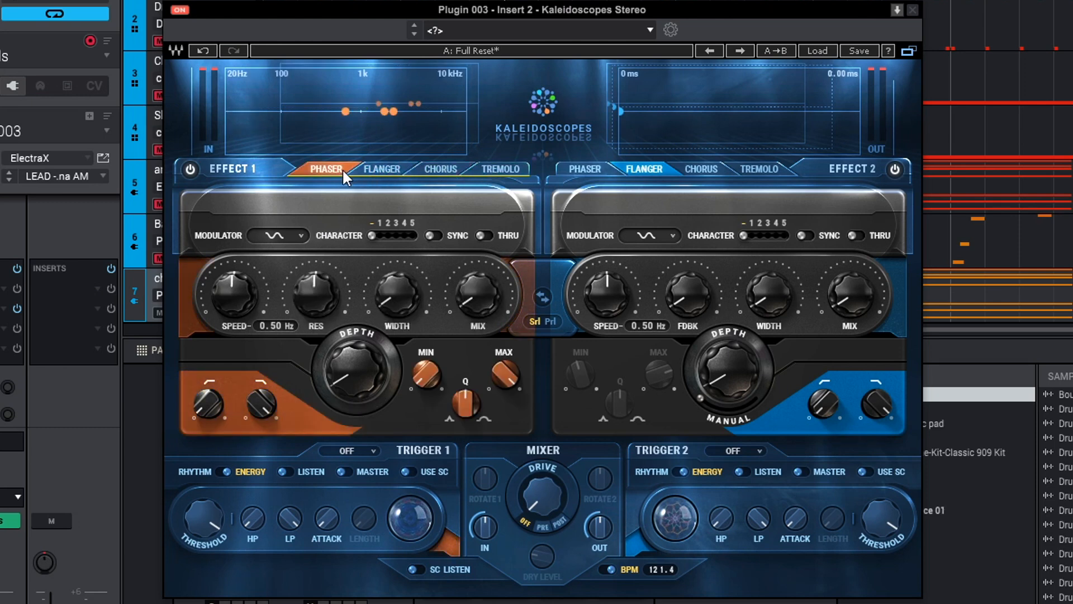
Try Input and Sidechain as Effect 1's modulator source and return it to Sine.
{"action": "left_click", "coordinate": [300, 236]}
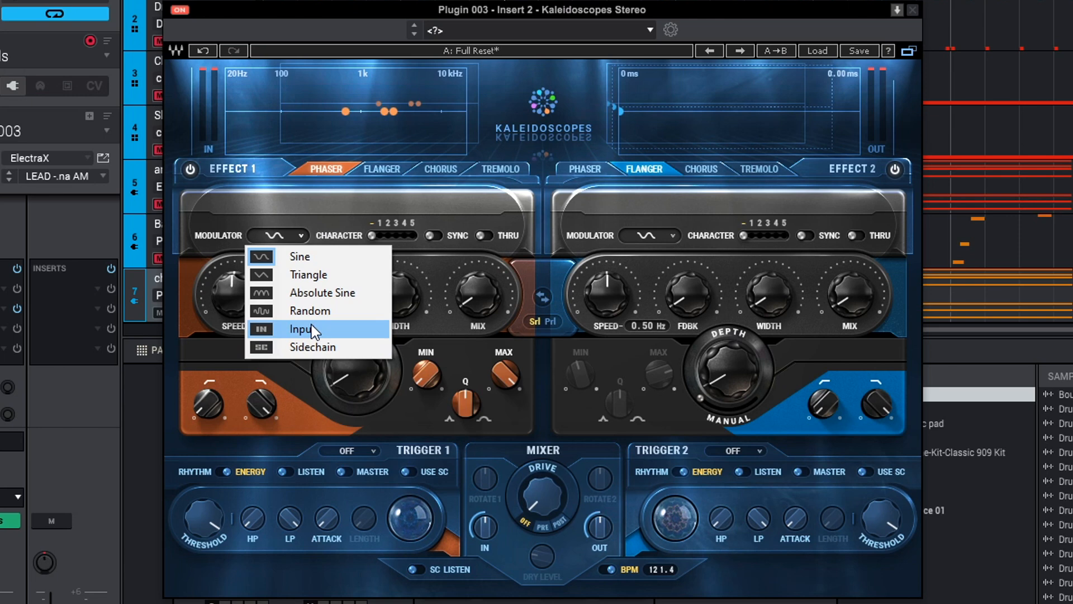
{"action": "left_click", "coordinate": [313, 331]}
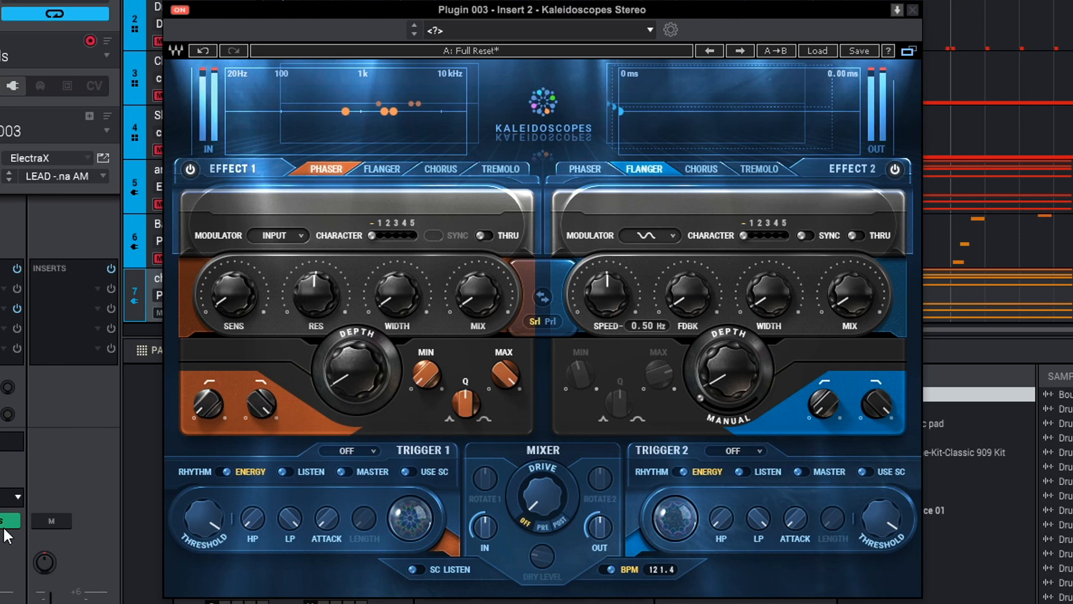
{"action": "left_click", "coordinate": [291, 230]}
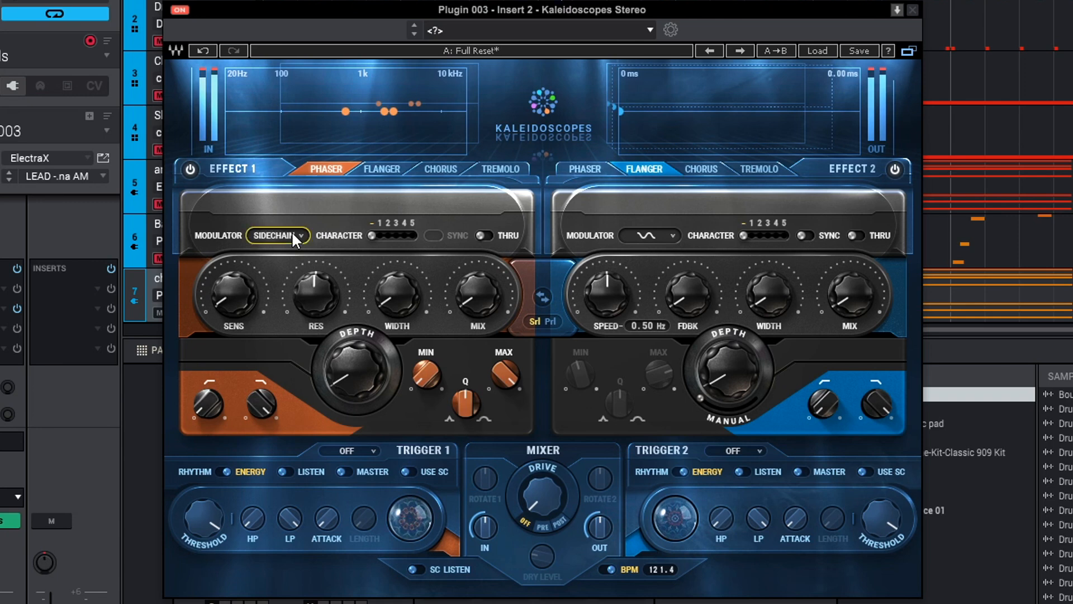
{"action": "left_click", "coordinate": [297, 234]}
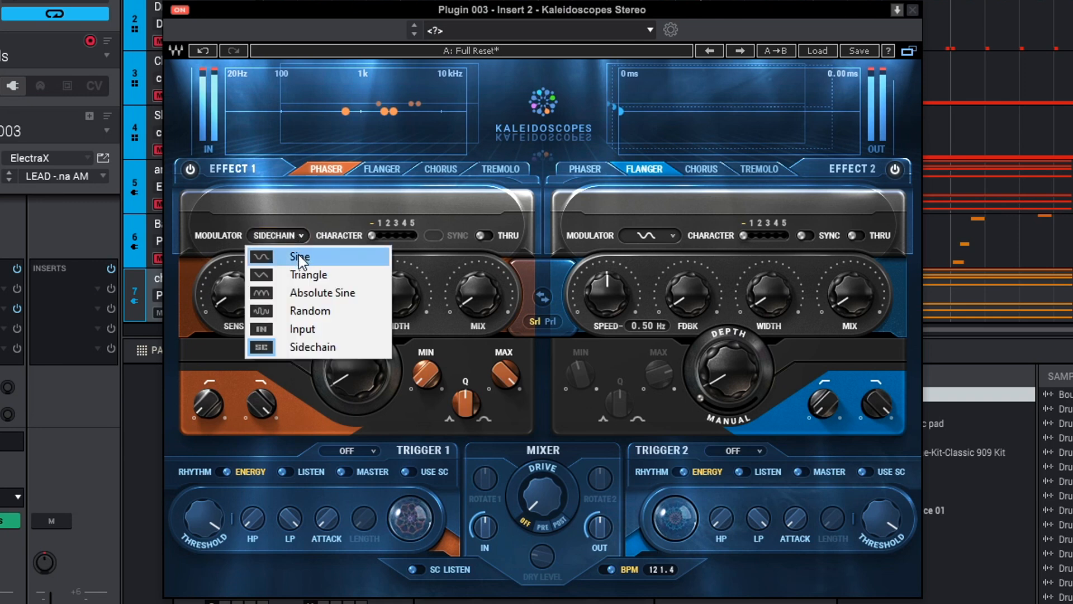
{"action": "left_click", "coordinate": [298, 253]}
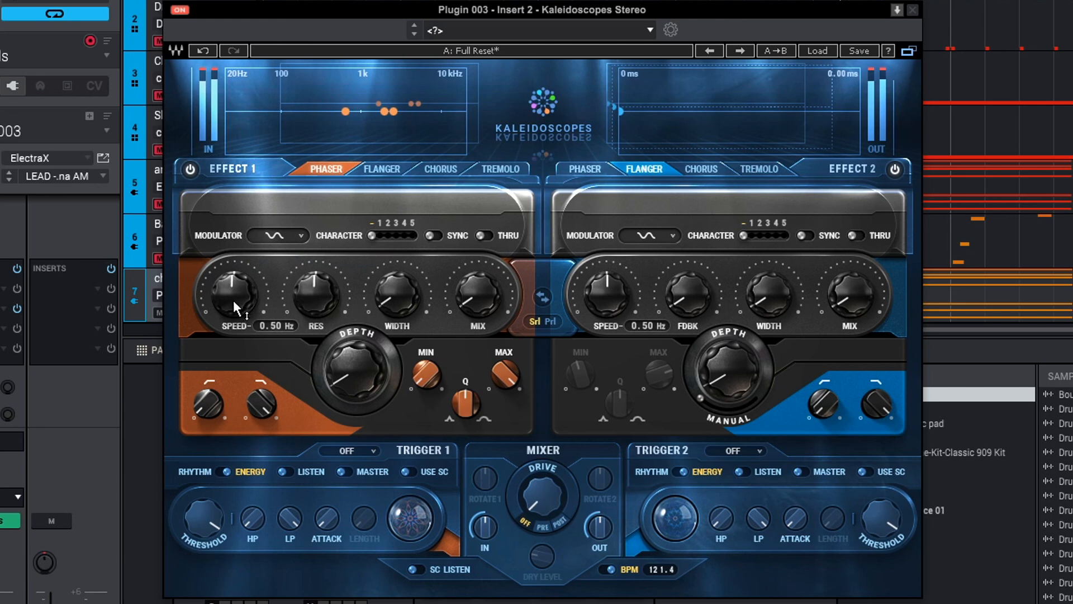
Raise Effect 1's phaser speed to 1.05 Hz and turn on its tempo sync.
{"action": "scroll", "coordinate": [229, 300], "scroll_direction": "up", "scroll_amount": 8}
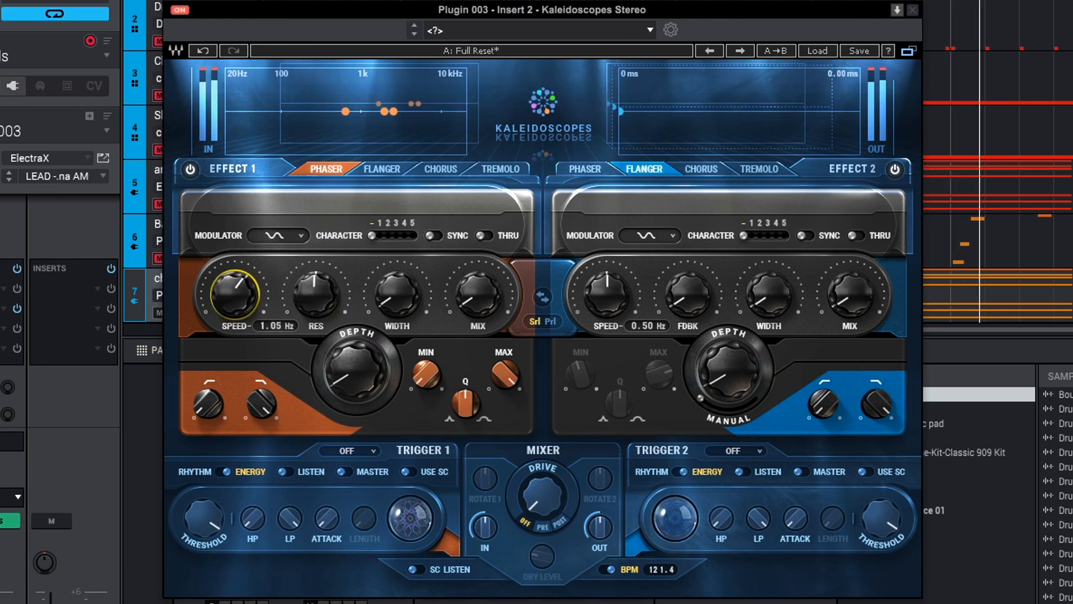
{"action": "left_click", "coordinate": [433, 235]}
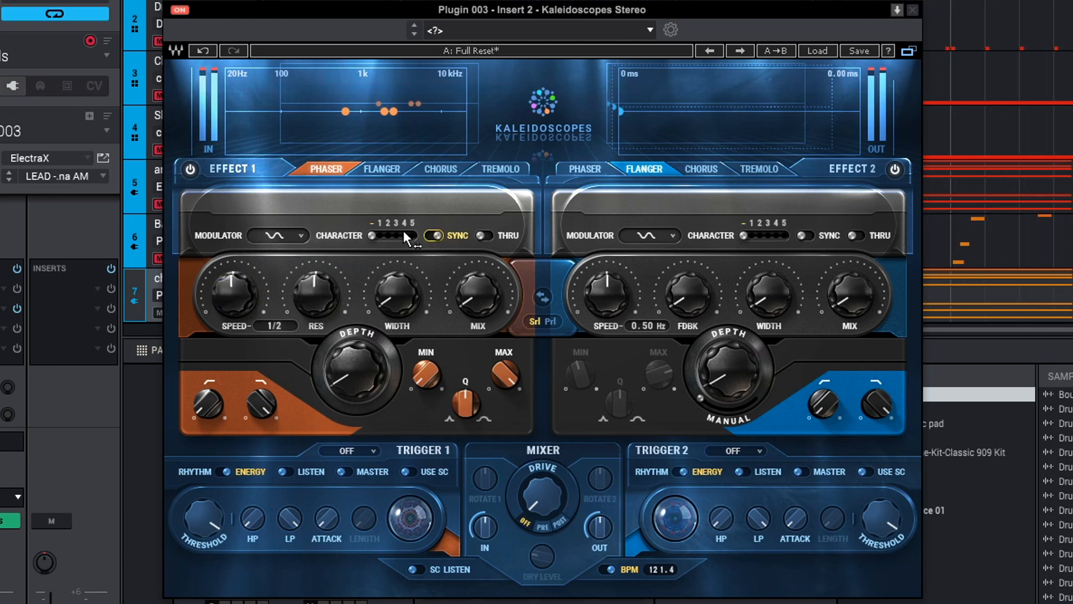
Set Effect 1's Character to 2 and raise its Depth to a little under halfway.
{"action": "left_click", "coordinate": [379, 232]}
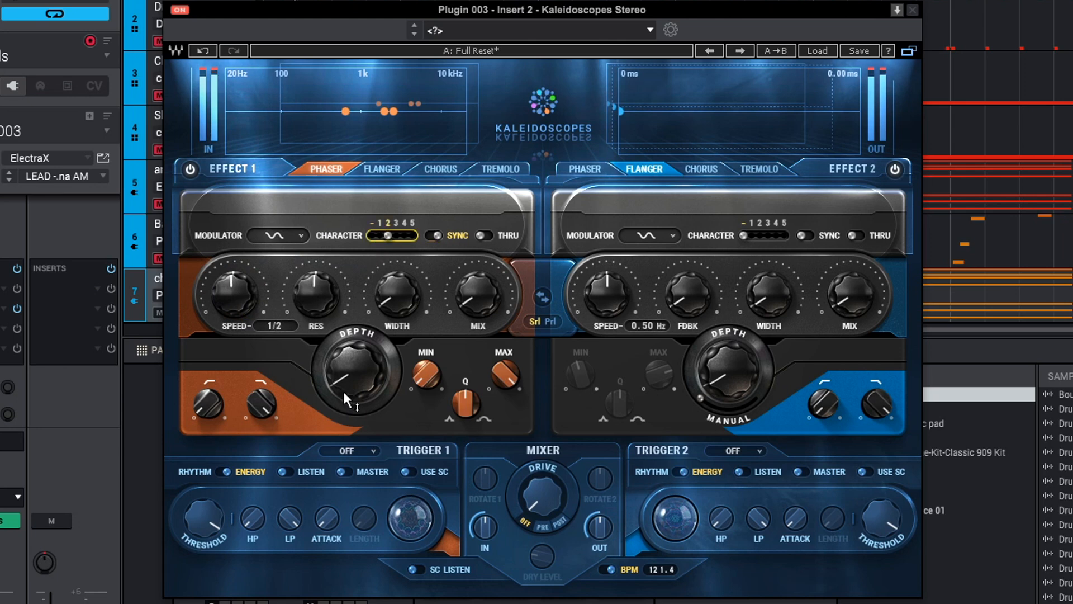
{"action": "left_click_drag", "start_coordinate": [361, 378], "coordinate": [360, 342]}
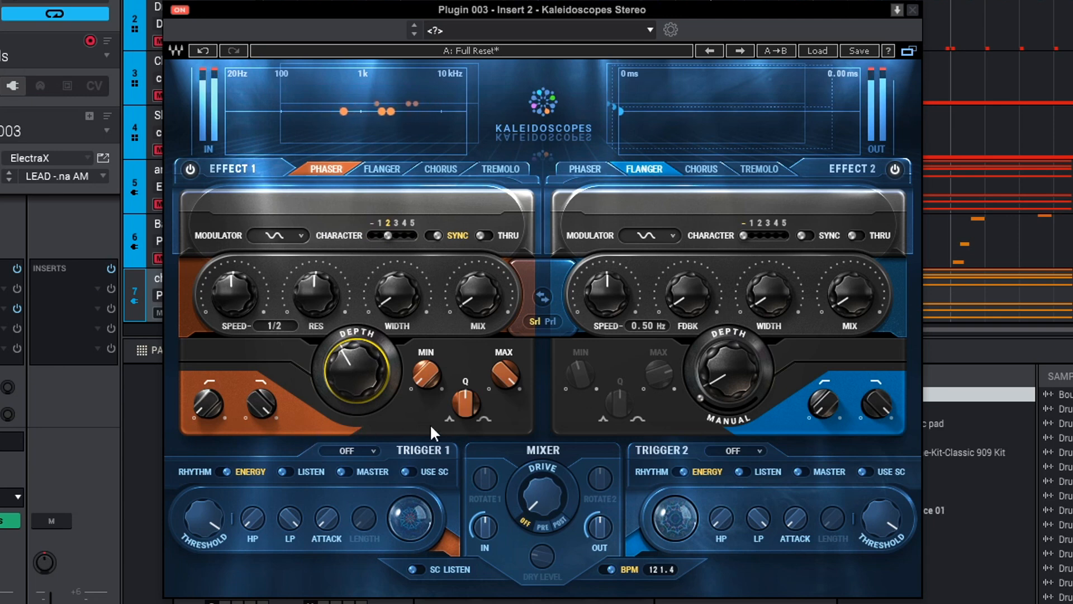
Set Effect 1's Width to about halfway and raise its Mix to about three quarters.
{"action": "left_click_drag", "start_coordinate": [399, 296], "coordinate": [399, 269]}
{"action": "left_click_drag", "start_coordinate": [474, 309], "coordinate": [474, 282]}
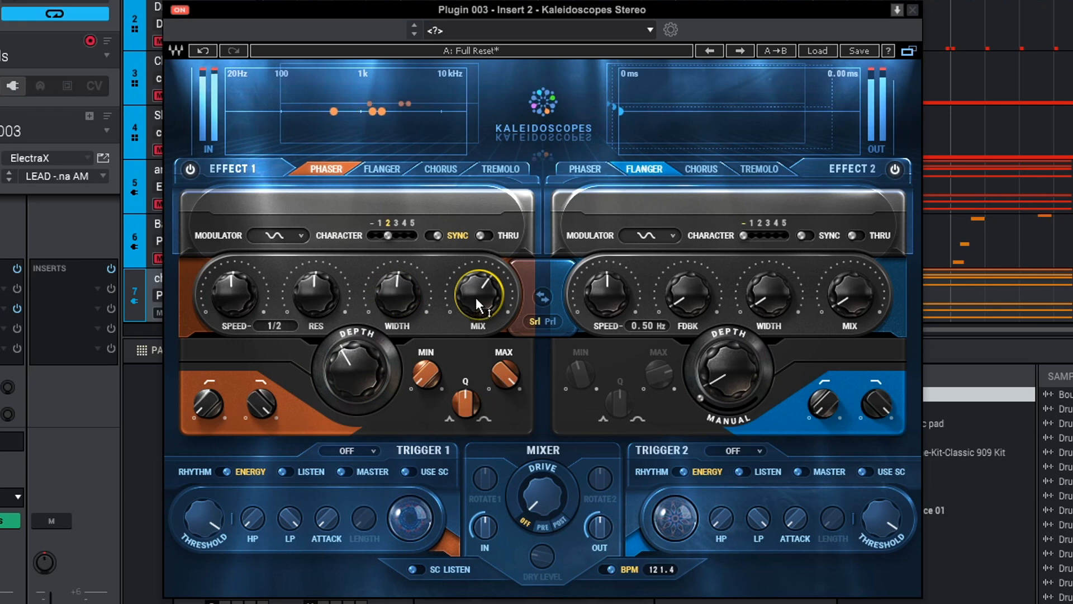
{"action": "mouse_move", "coordinate": [479, 286]}
{"action": "mouse_move", "coordinate": [478, 286]}
{"action": "left_mouse_down"}
{"action": "mouse_move", "coordinate": [479, 311]}
{"action": "mouse_move", "coordinate": [478, 279]}
{"action": "left_mouse_up"}
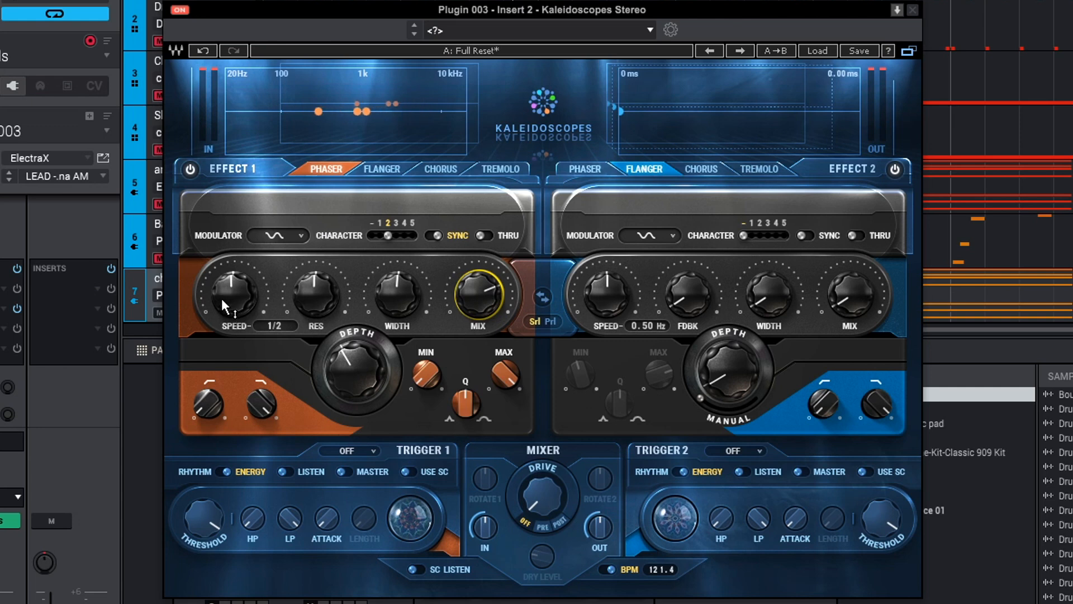
Raise Effect 1's synced speed to 1/16d, turn off its tempo sync and set the free-running speed to 1.17 Hz.
{"action": "left_click_drag", "start_coordinate": [222, 297], "coordinate": [221, 268]}
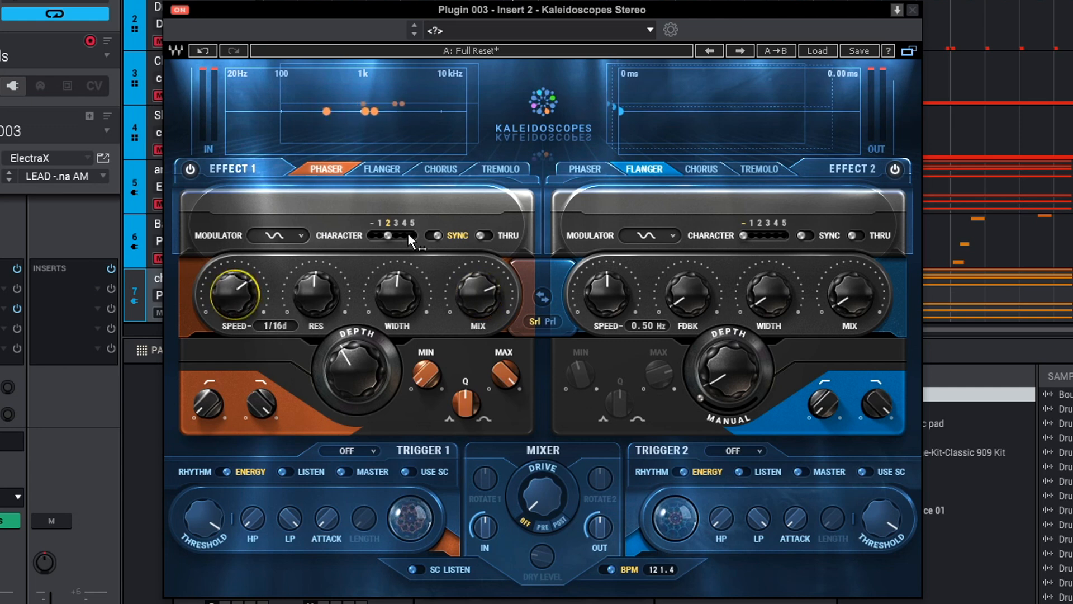
{"action": "left_click", "coordinate": [433, 235]}
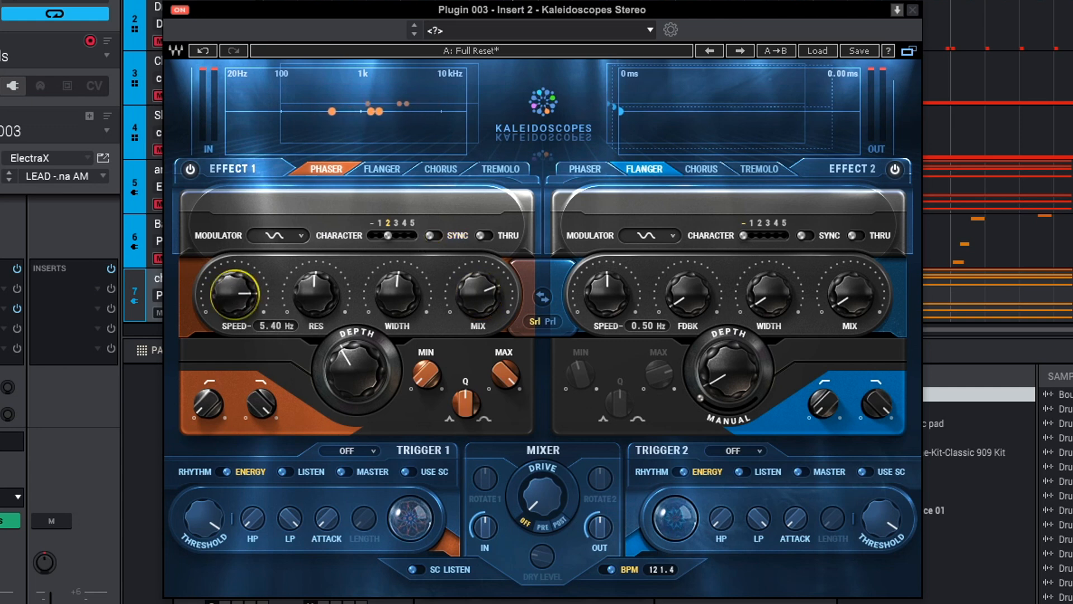
Set Effect 1's Res to 21.2, raise its Width to about three quarters and reduce its Mix to about halfway.
{"action": "left_click_drag", "start_coordinate": [326, 303], "coordinate": [326, 280]}
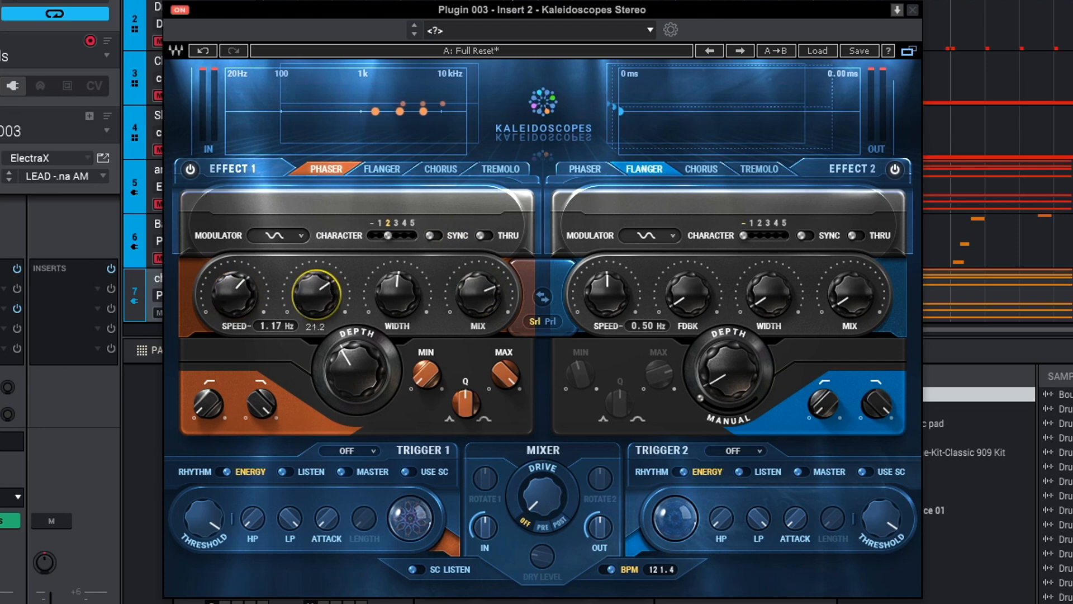
{"action": "left_click_drag", "start_coordinate": [404, 295], "coordinate": [403, 281]}
{"action": "mouse_move", "coordinate": [483, 295]}
{"action": "left_mouse_down"}
{"action": "mouse_move", "coordinate": [483, 322]}
{"action": "mouse_move", "coordinate": [471, 290]}
{"action": "left_mouse_up"}
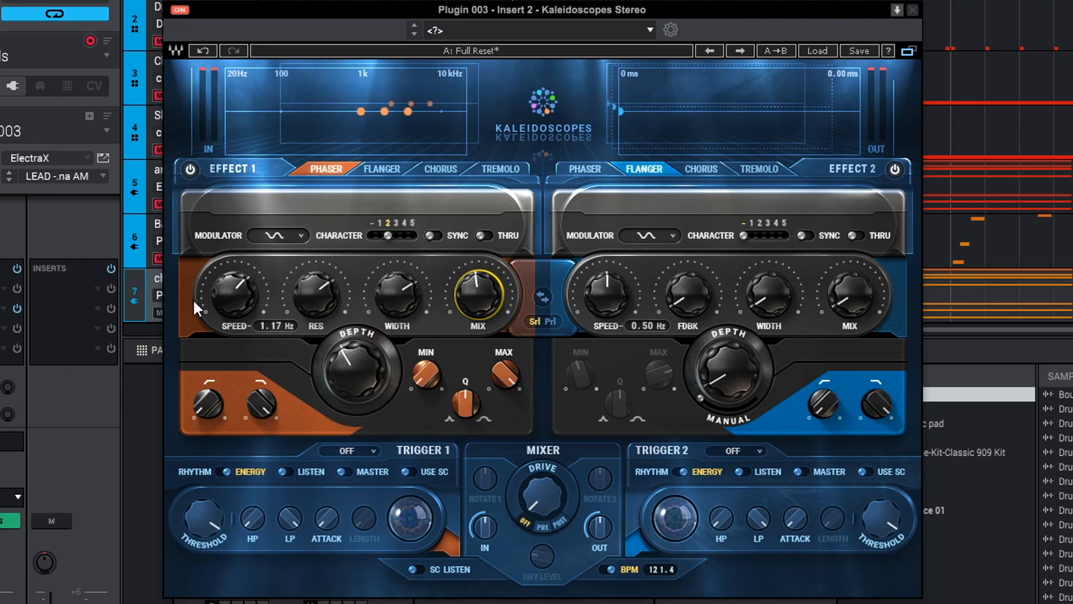
Raise Effect 1's Mix to 100 and try its high-pass and low-pass filters at different cutoffs, including 25 Hz for the high-pass.
{"action": "left_click", "coordinate": [208, 404]}
{"action": "left_click_drag", "start_coordinate": [208, 403], "coordinate": [264, 391]}
{"action": "left_click", "coordinate": [482, 291]}
{"action": "left_click_drag", "start_coordinate": [484, 290], "coordinate": [484, 263]}
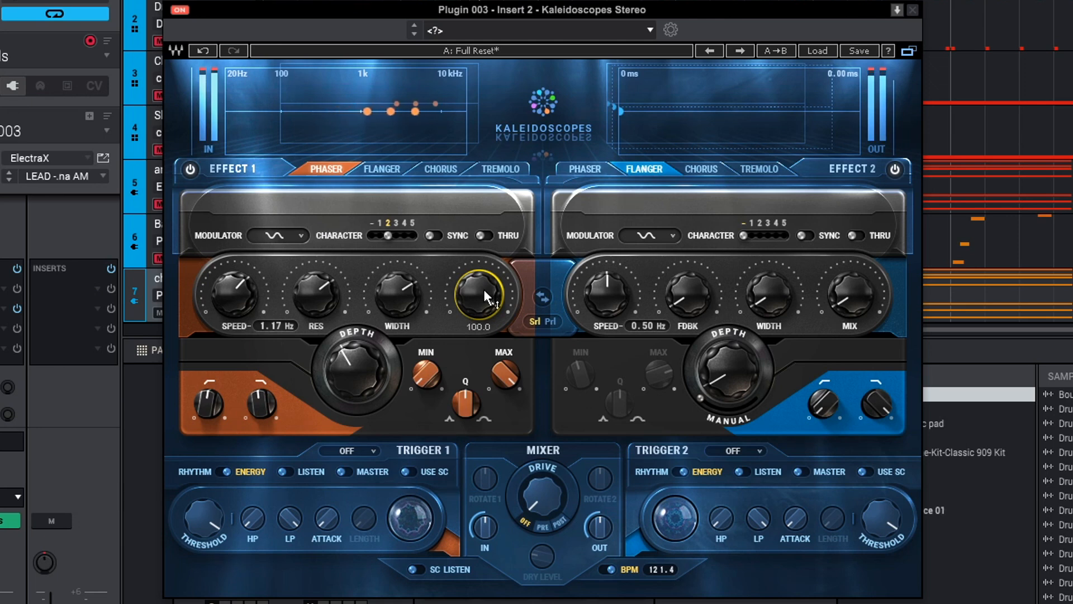
{"action": "left_click_drag", "start_coordinate": [210, 408], "coordinate": [210, 458]}
{"action": "mouse_move", "coordinate": [263, 407]}
{"action": "left_mouse_down"}
{"action": "mouse_move", "coordinate": [262, 385]}
{"action": "mouse_move", "coordinate": [263, 397]}
{"action": "left_mouse_up"}
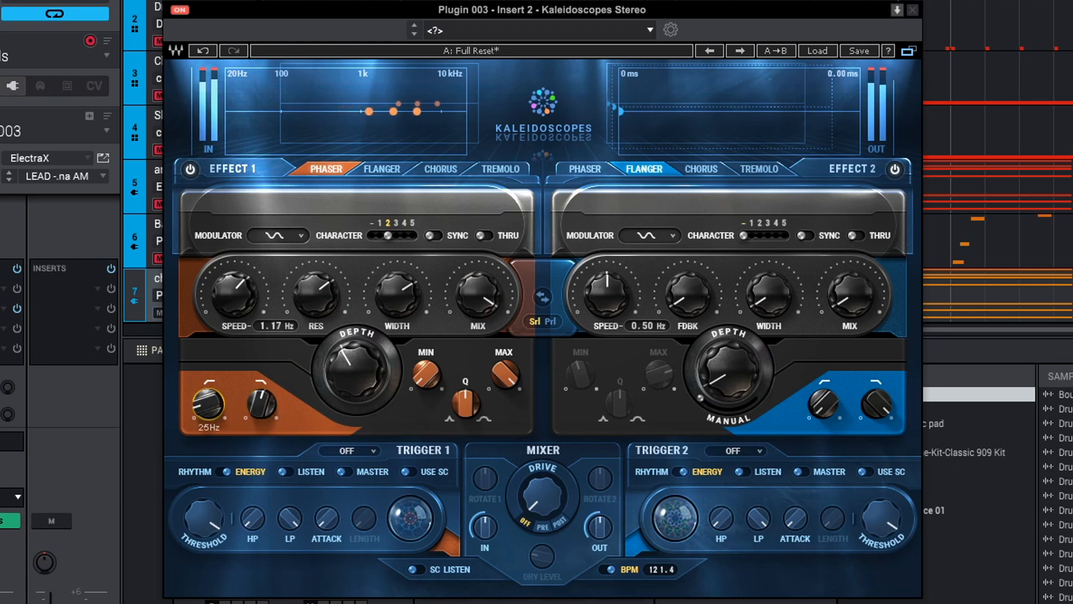
Turn Effect 1's Depth fully up and adjust the phaser's sweep range and shape with Min, Max and Q.
{"action": "left_click_drag", "start_coordinate": [350, 380], "coordinate": [420, 346]}
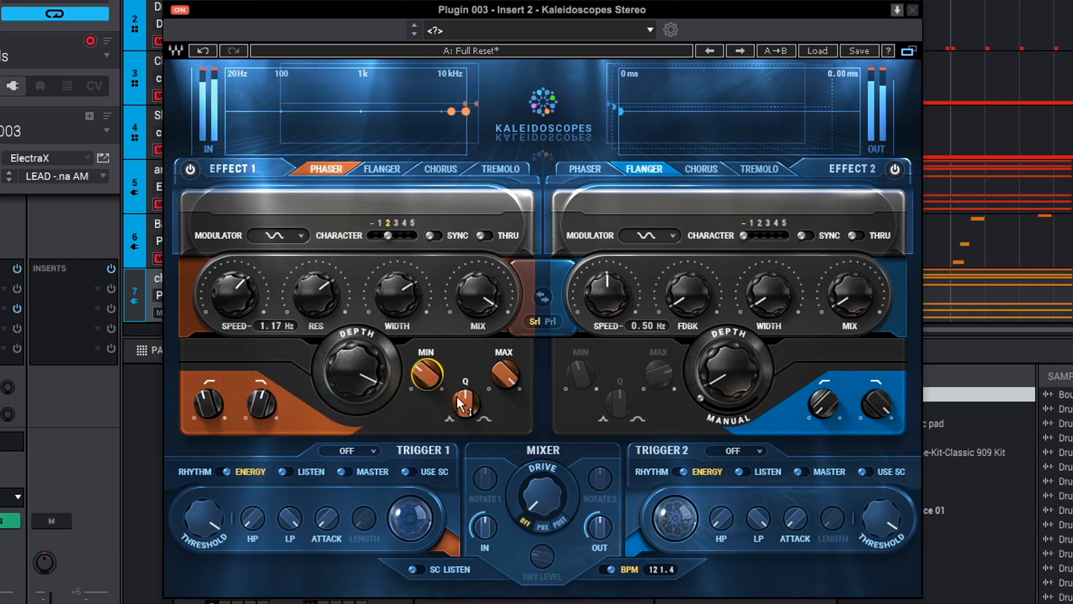
{"action": "left_click_drag", "start_coordinate": [457, 405], "coordinate": [502, 397]}
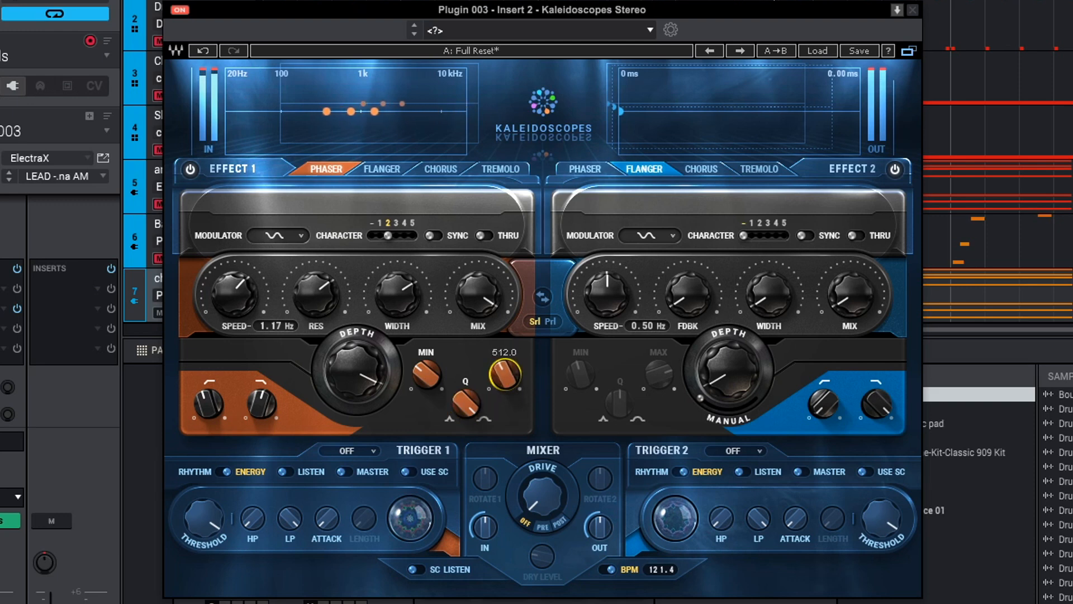
{"action": "left_click_drag", "start_coordinate": [502, 396], "coordinate": [502, 398]}
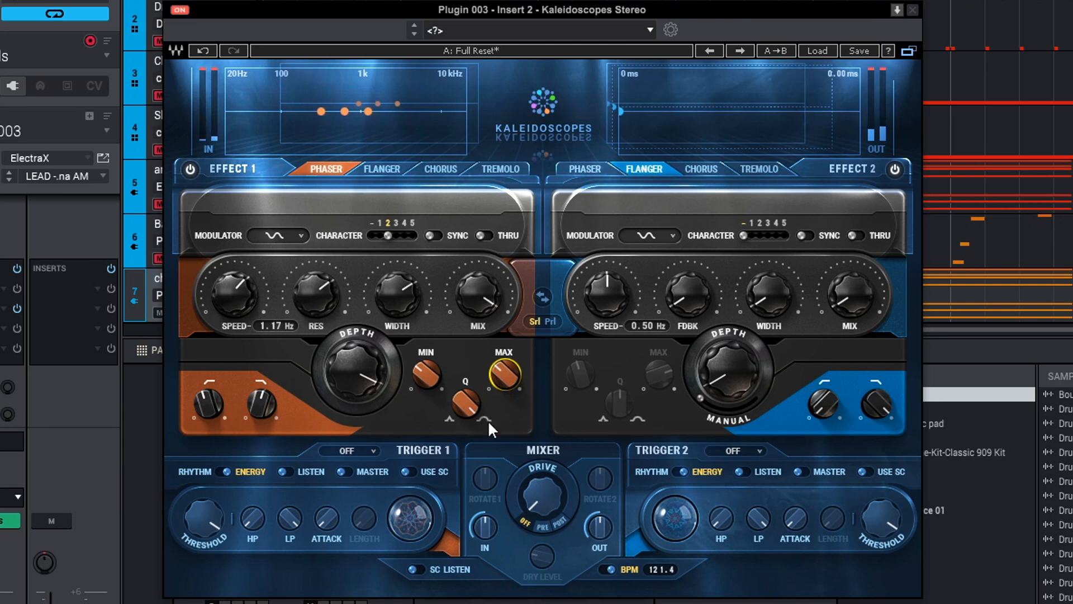
{"action": "mouse_move", "coordinate": [465, 404]}
{"action": "left_mouse_down"}
{"action": "mouse_move", "coordinate": [466, 386]}
{"action": "mouse_move", "coordinate": [465, 400]}
{"action": "left_mouse_up"}
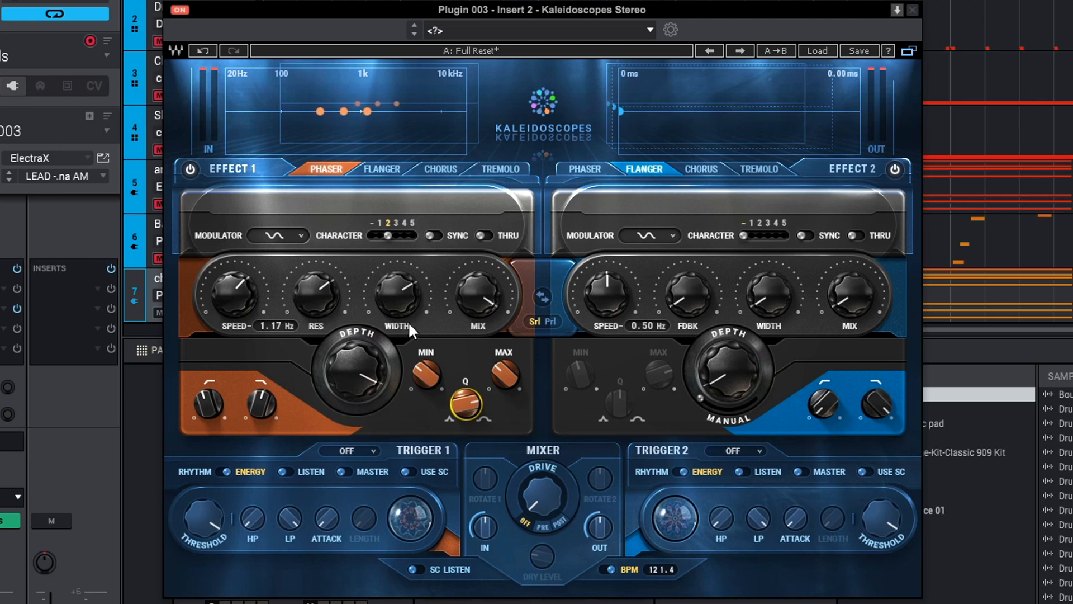
Set Effect 1's Depth to 54.80 and open its high-pass and low-pass filters fully.
{"action": "left_click_drag", "start_coordinate": [357, 375], "coordinate": [358, 341]}
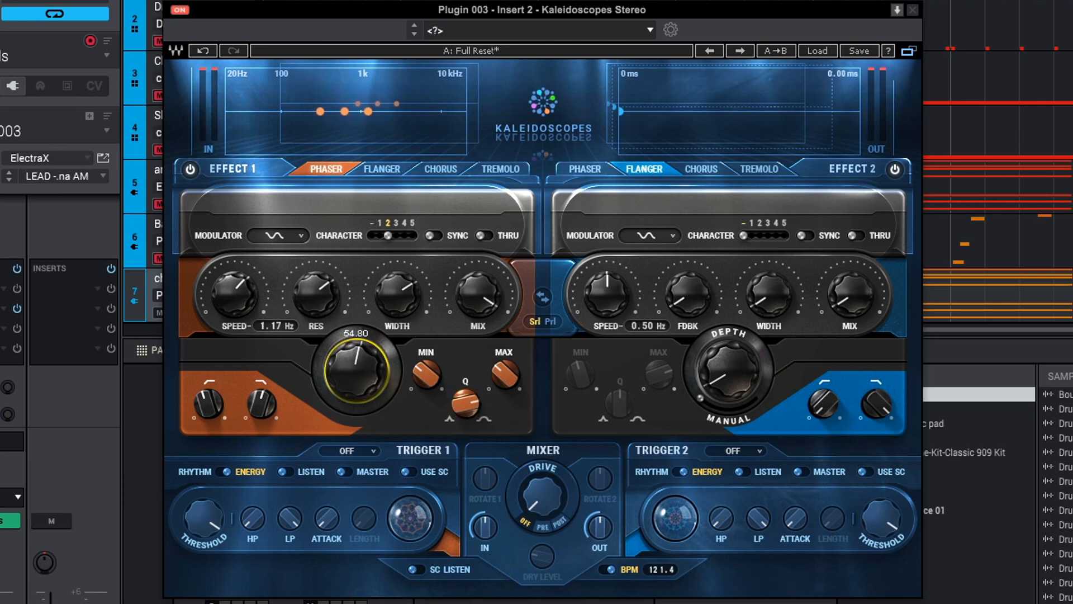
{"action": "left_click_drag", "start_coordinate": [211, 398], "coordinate": [212, 439]}
{"action": "left_click_drag", "start_coordinate": [264, 403], "coordinate": [264, 372]}
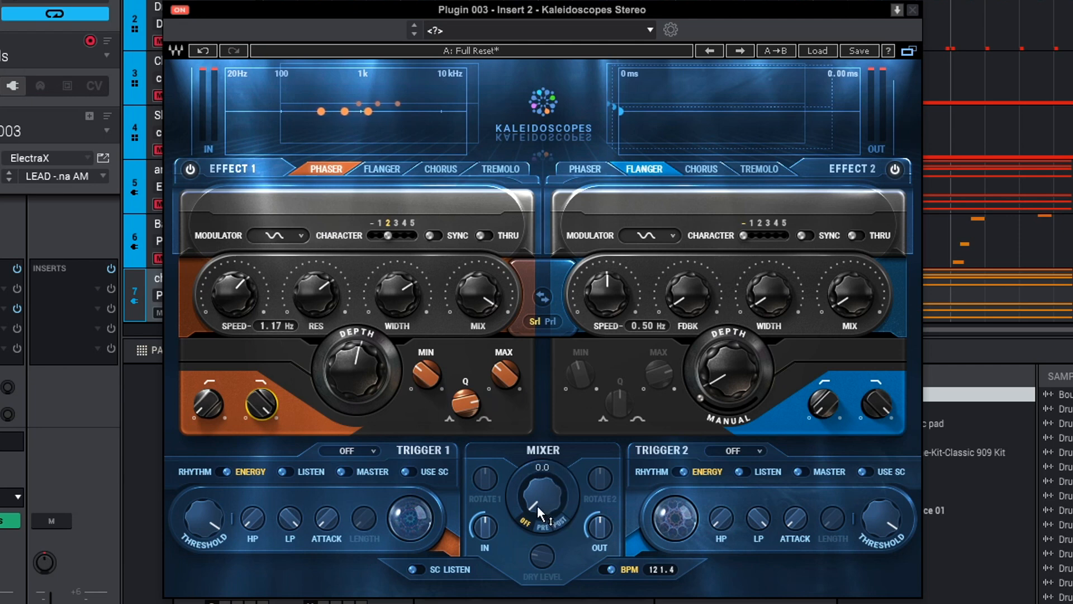
Set Trigger 1 to Simple mode, nudge Effect 1's Depth up and adjust the trigger's Threshold, HP and LP.
{"action": "left_click", "coordinate": [374, 452]}
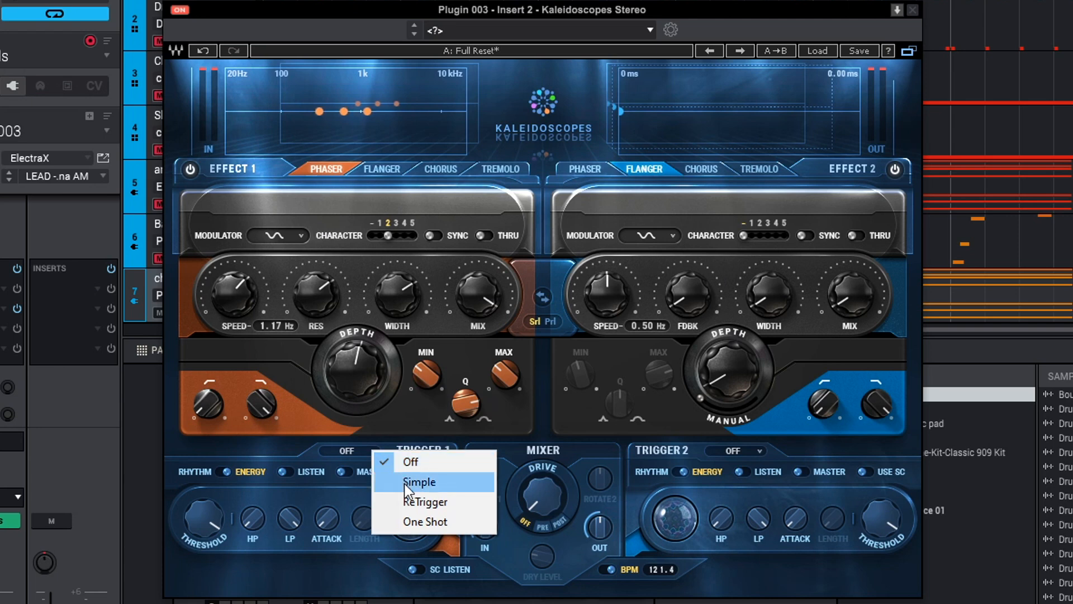
{"action": "left_click", "coordinate": [419, 482]}
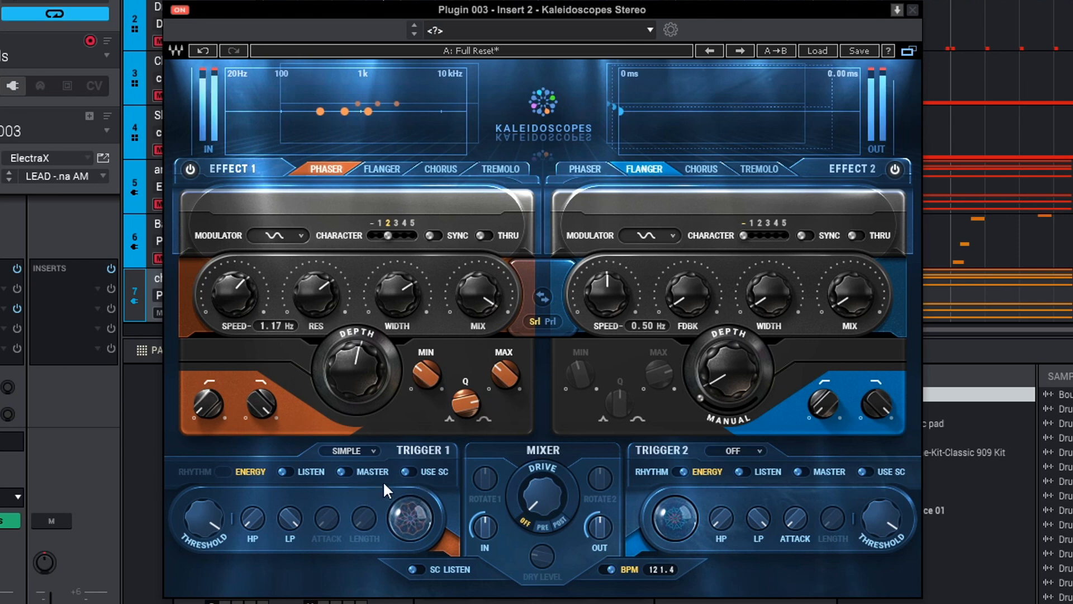
{"action": "left_click_drag", "start_coordinate": [361, 383], "coordinate": [360, 379]}
{"action": "left_click", "coordinate": [373, 452]}
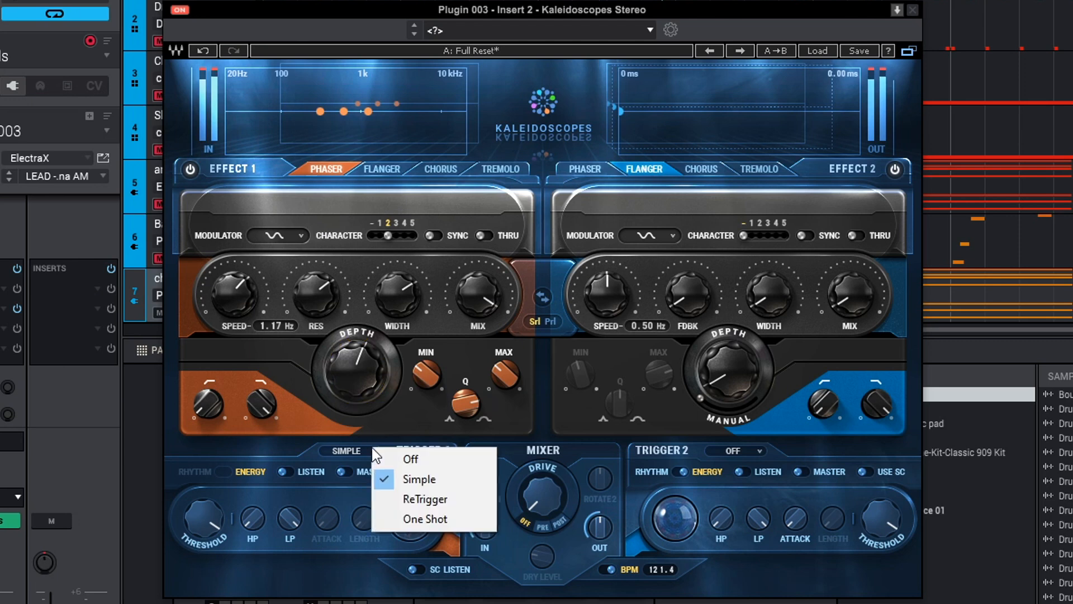
{"action": "left_click", "coordinate": [255, 453]}
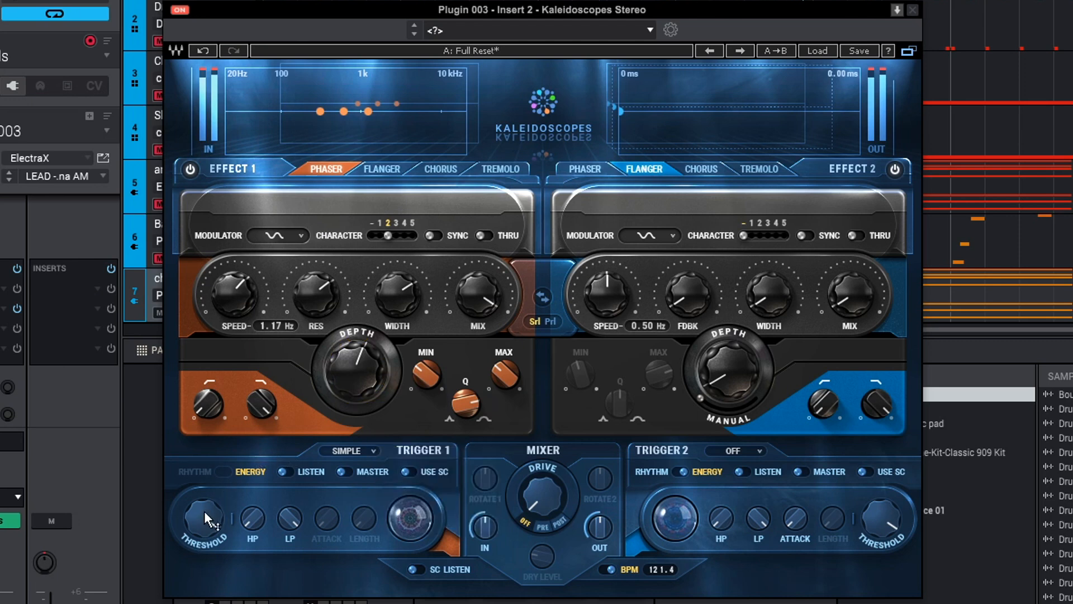
{"action": "left_click_drag", "start_coordinate": [204, 511], "coordinate": [284, 546]}
Try Trigger 1's Listen, Master and Use SC switches and choose ReTrigger as its mode.
{"action": "left_click", "coordinate": [285, 472]}
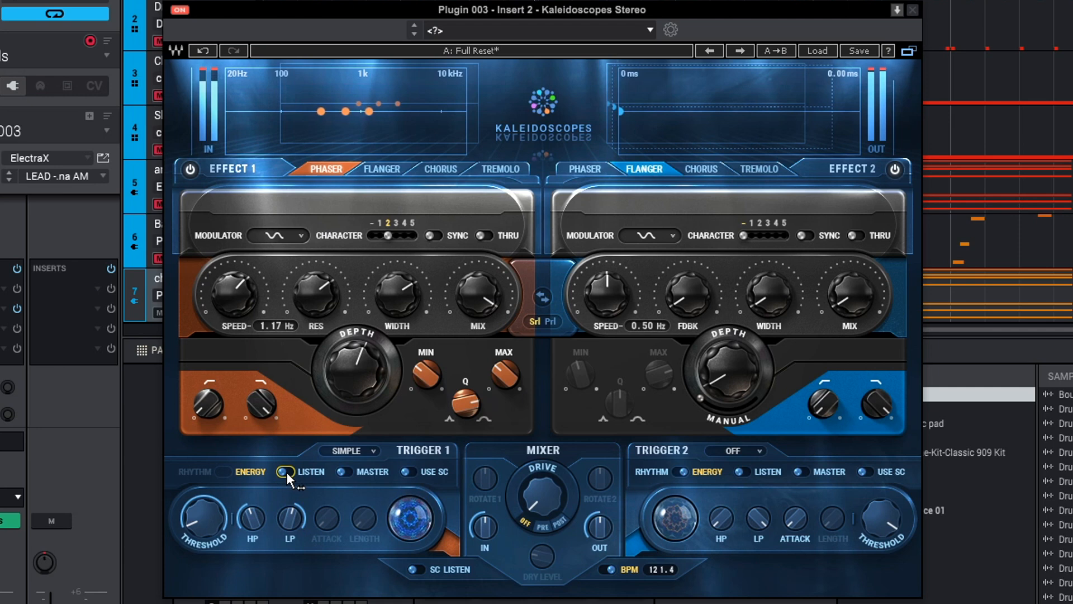
{"action": "left_click", "coordinate": [346, 472]}
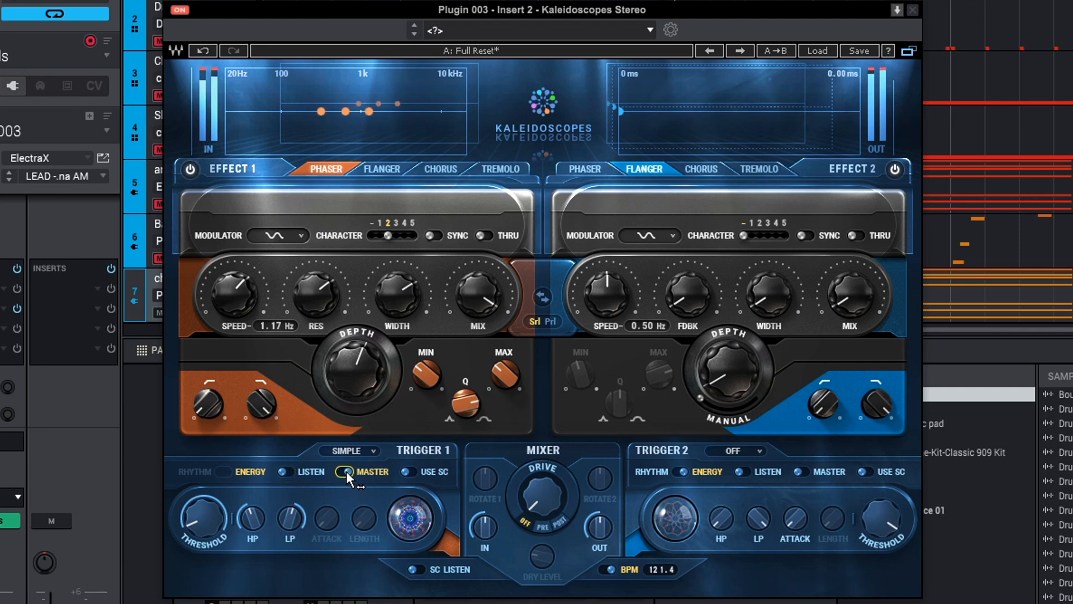
{"action": "left_click", "coordinate": [411, 472]}
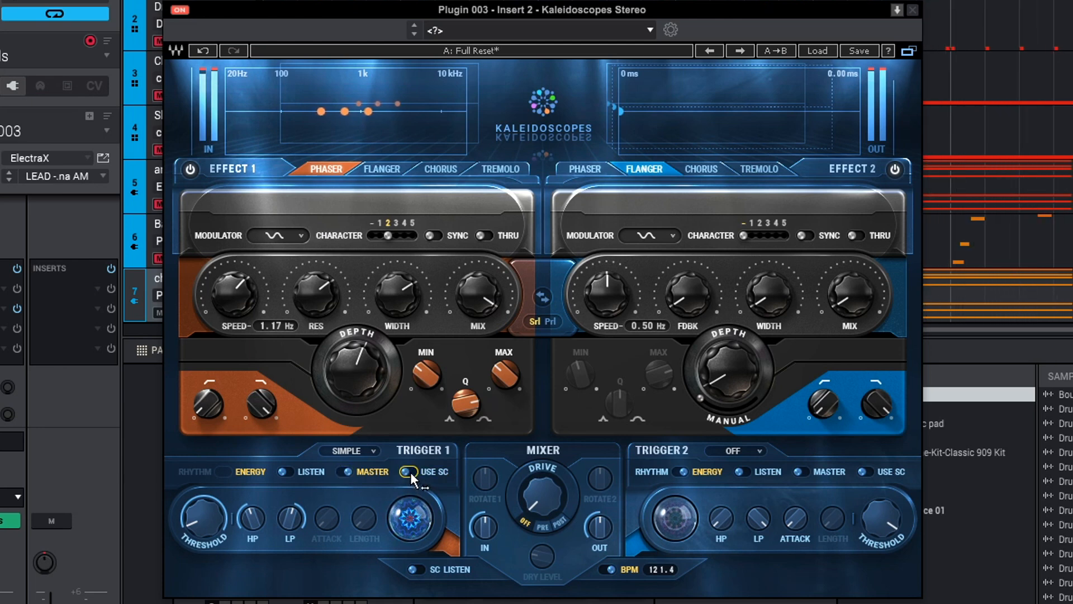
{"action": "left_click", "coordinate": [372, 451]}
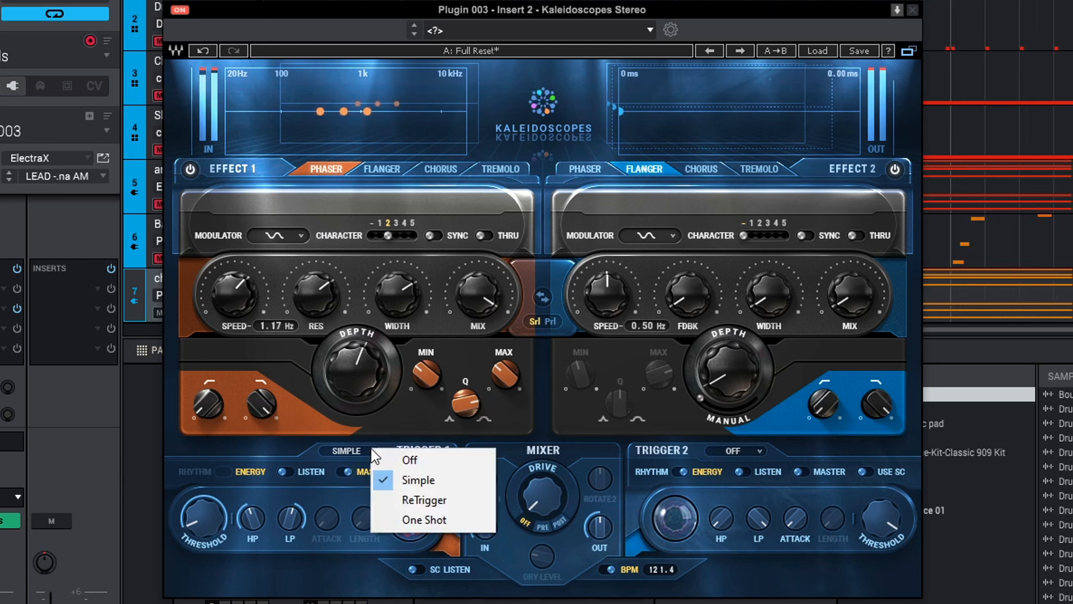
{"action": "left_click", "coordinate": [414, 499]}
Load the Disco Guitar preset and set the mixer's Drive to about 51.4 in Post mode.
{"action": "left_click", "coordinate": [740, 50]}
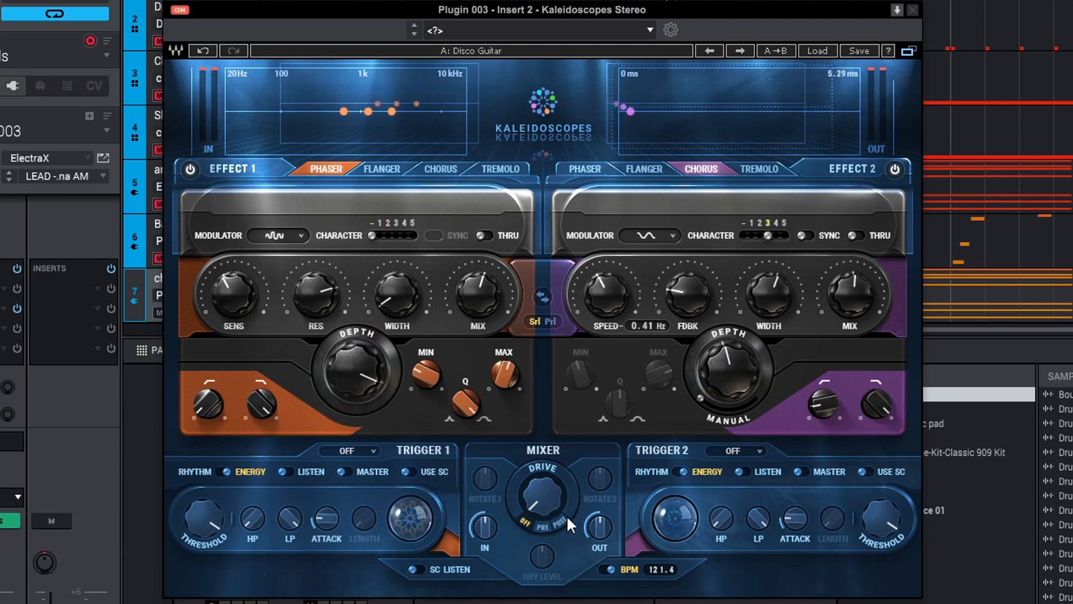
{"action": "left_click_drag", "start_coordinate": [549, 505], "coordinate": [549, 474]}
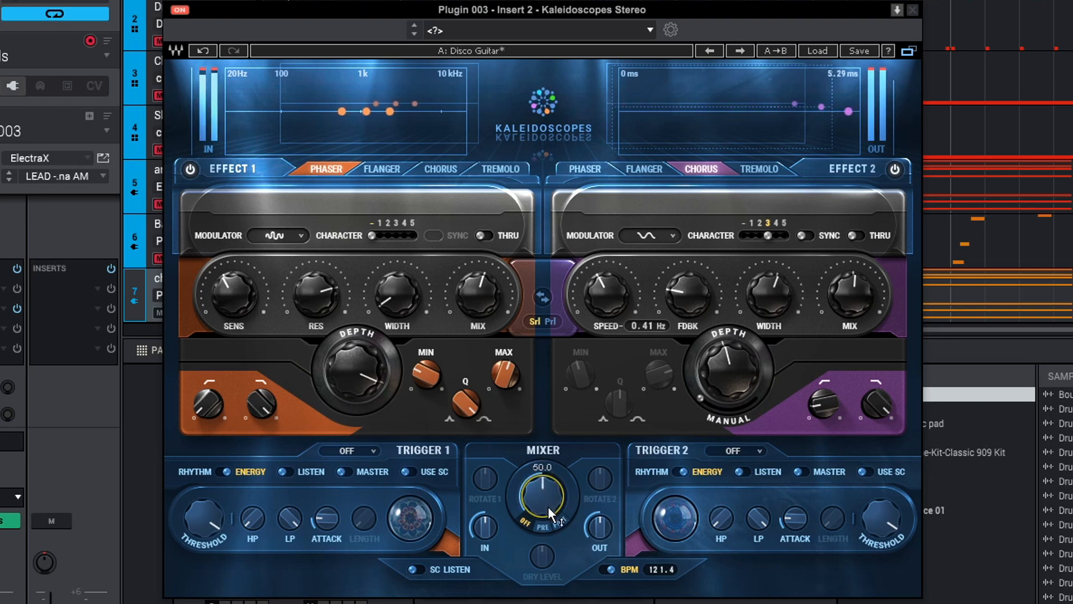
{"action": "left_click", "coordinate": [559, 524]}
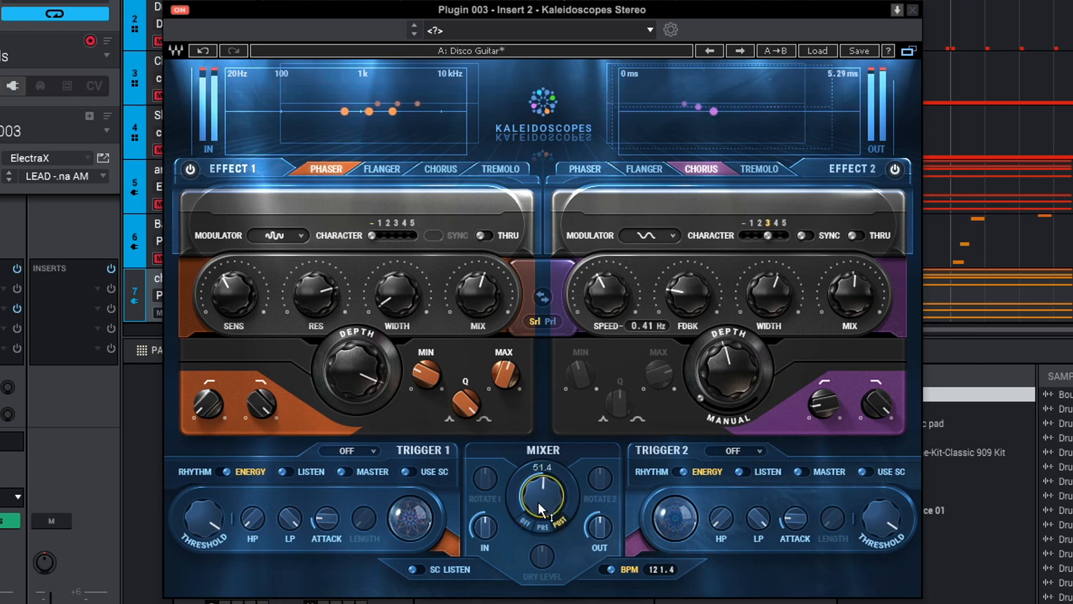
Change Effect 2 to Tremolo and raise its Depth to about three quarters.
{"action": "left_click", "coordinate": [763, 169]}
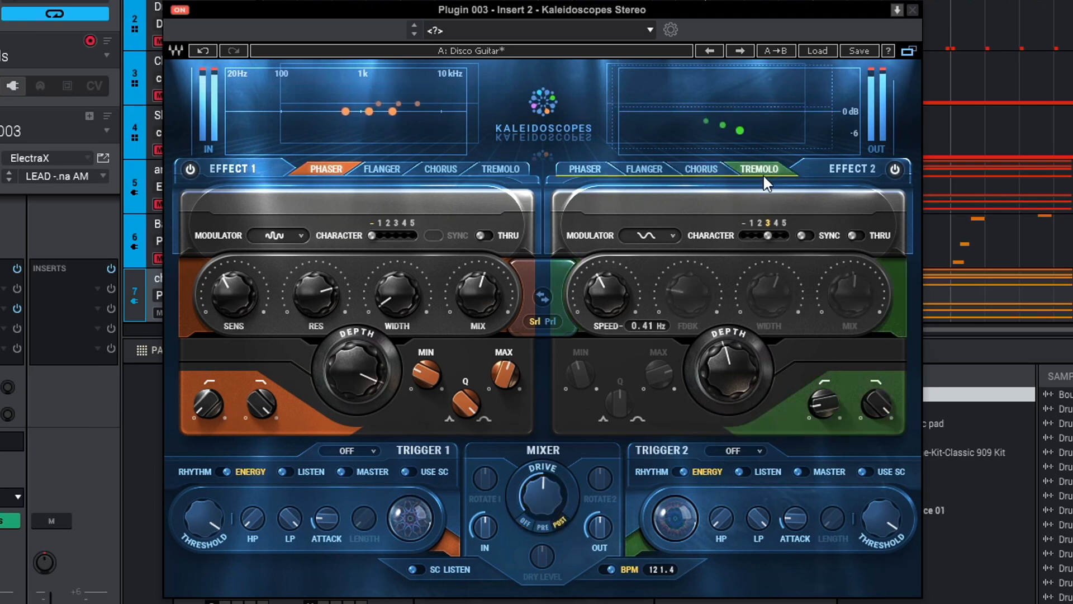
{"action": "mouse_move", "coordinate": [742, 368]}
{"action": "left_mouse_down"}
{"action": "mouse_move", "coordinate": [742, 339]}
{"action": "mouse_move", "coordinate": [742, 352]}
{"action": "left_mouse_up"}
Lower Trigger 2's Threshold, set its Attack to 9.0 and raise Effect 1's Sens to about three quarters.
{"action": "left_click_drag", "start_coordinate": [880, 517], "coordinate": [881, 531]}
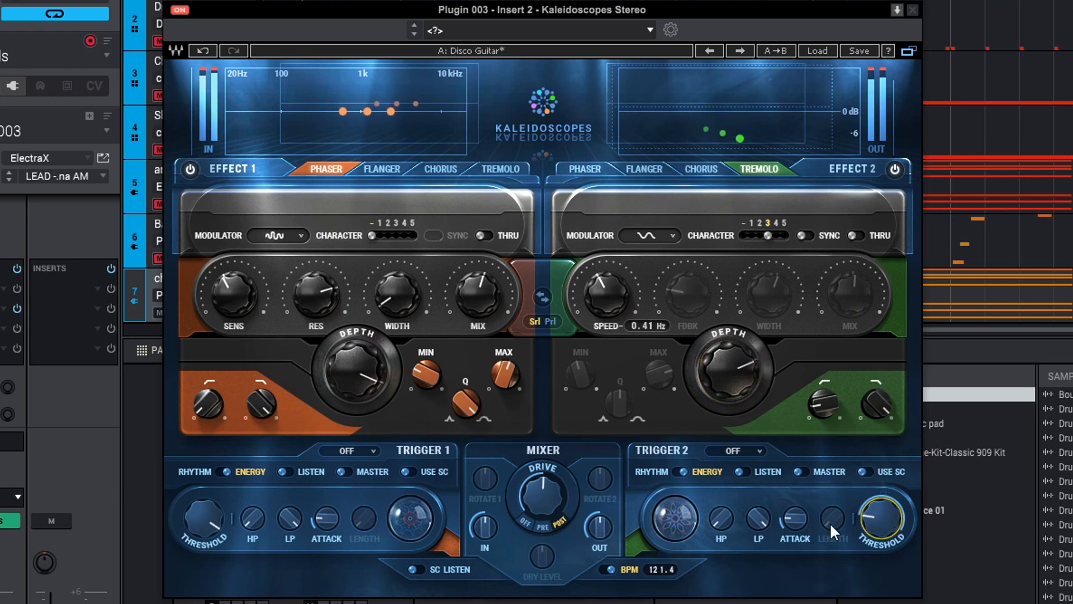
{"action": "left_click_drag", "start_coordinate": [800, 522], "coordinate": [799, 497]}
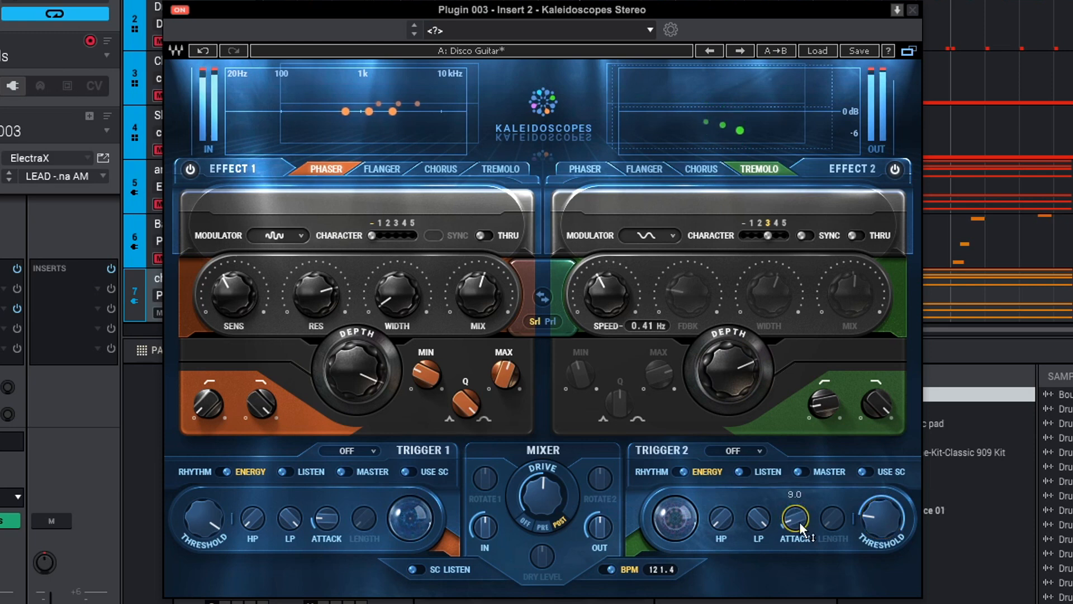
{"action": "left_click_drag", "start_coordinate": [233, 295], "coordinate": [234, 263]}
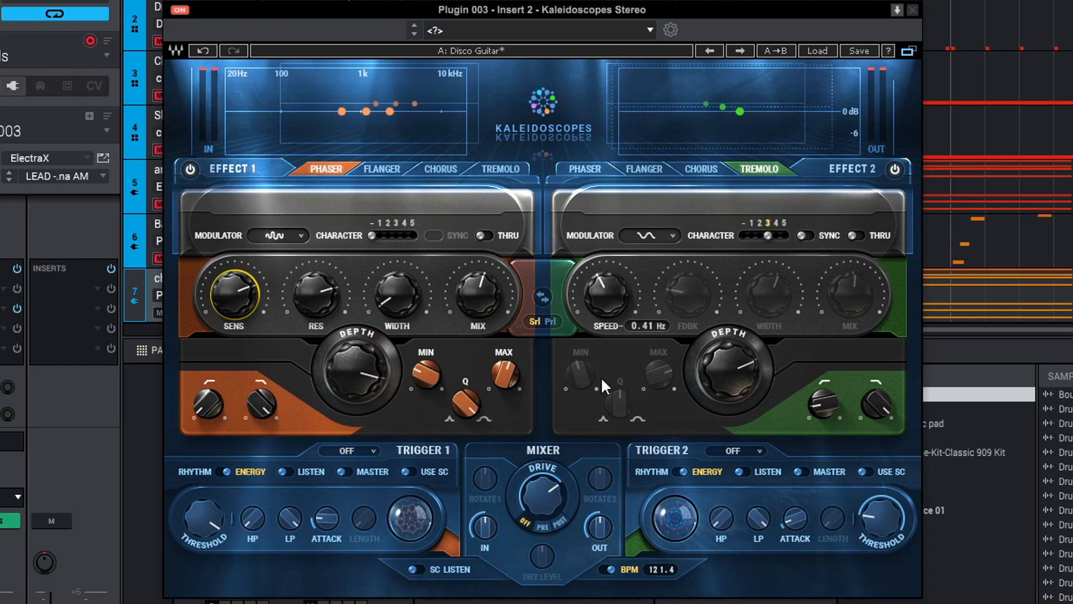
Try swapping Effects 1 and 2 and try parallel routing, restoring the original order and serial routing.
{"action": "left_click", "coordinate": [542, 296]}
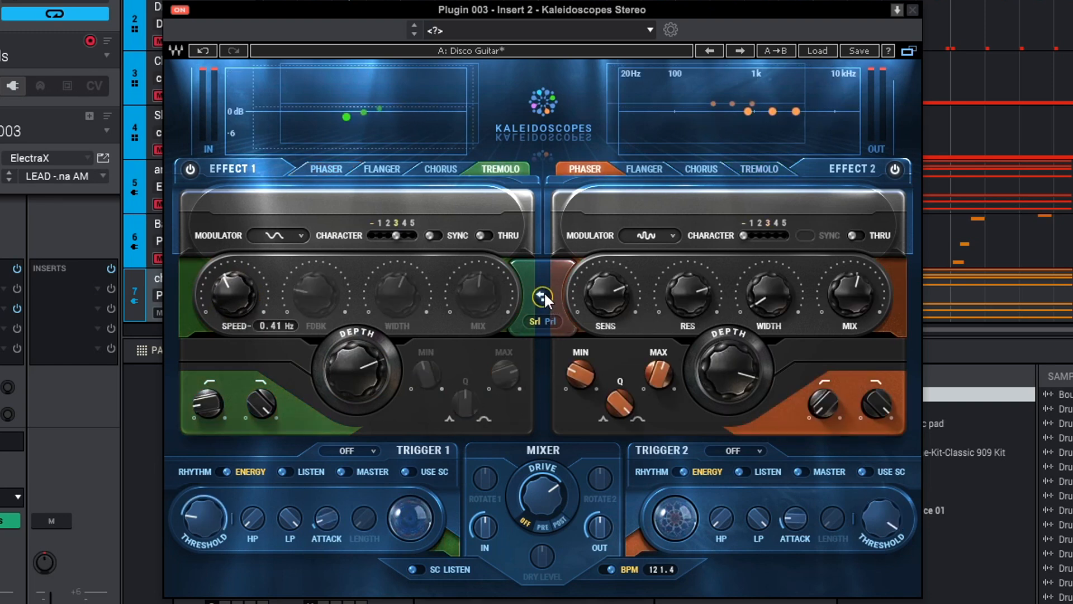
{"action": "left_click", "coordinate": [542, 297]}
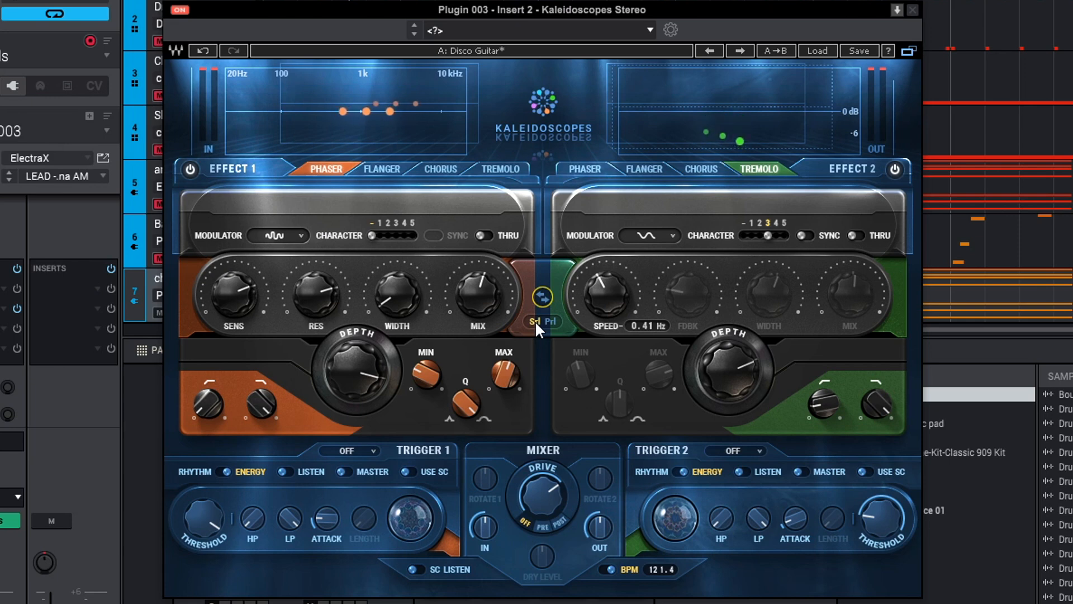
{"action": "left_click", "coordinate": [549, 322]}
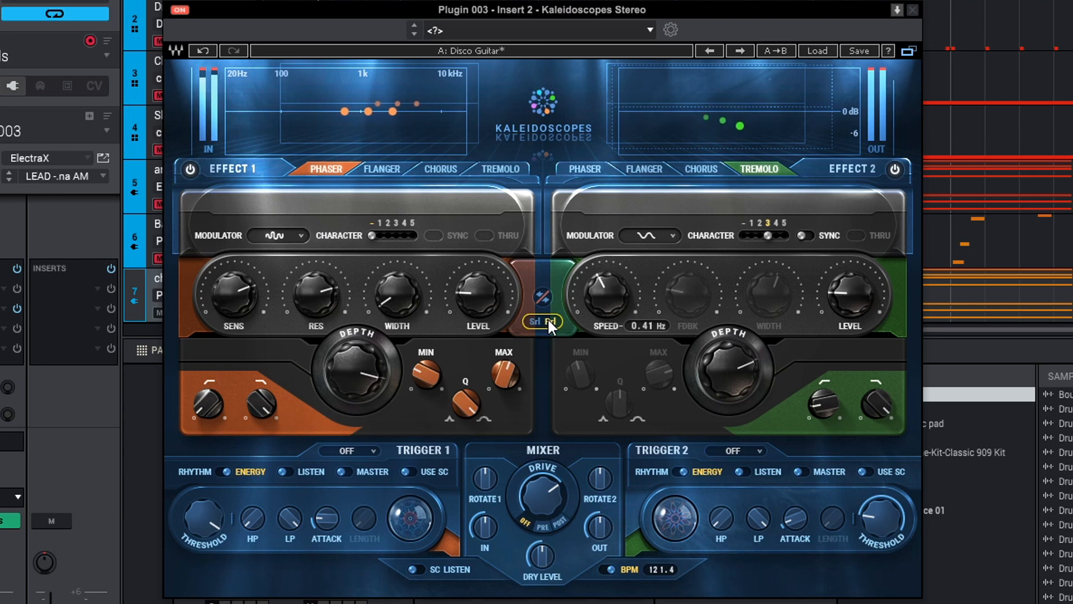
{"action": "left_click", "coordinate": [535, 321]}
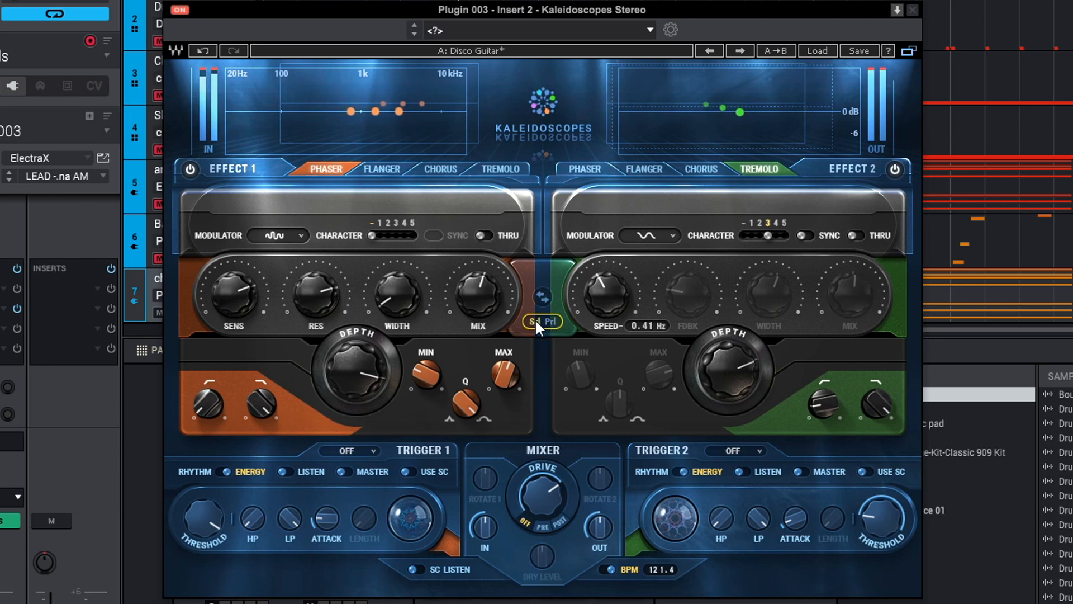
Switch the effects to parallel routing, raise both effects' Levels and return the routing to serial.
{"action": "left_click", "coordinate": [551, 321]}
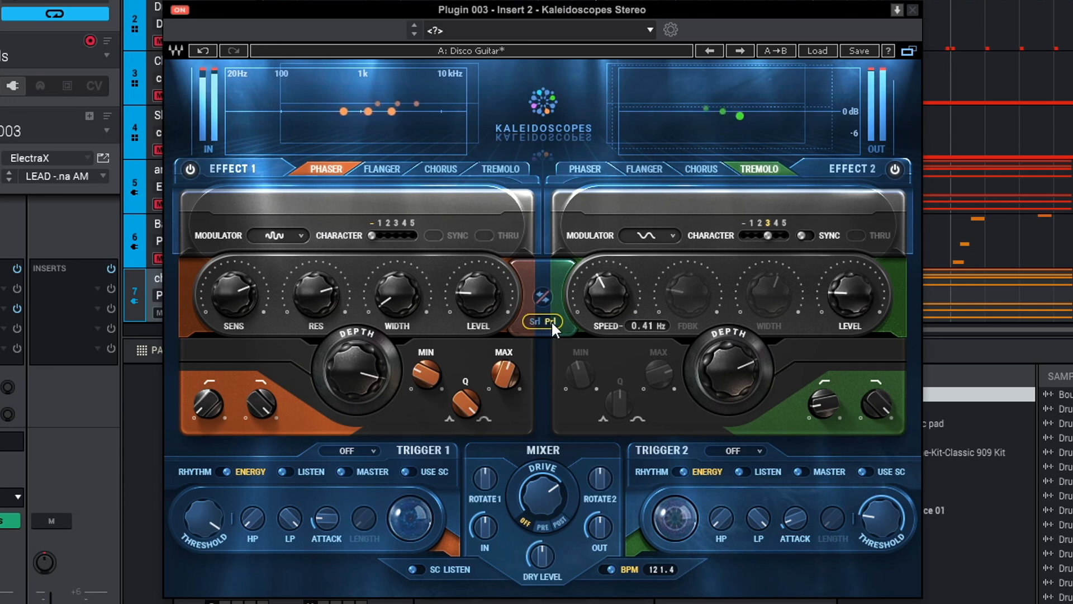
{"action": "left_click_drag", "start_coordinate": [850, 291], "coordinate": [851, 262]}
{"action": "left_click_drag", "start_coordinate": [475, 294], "coordinate": [475, 279]}
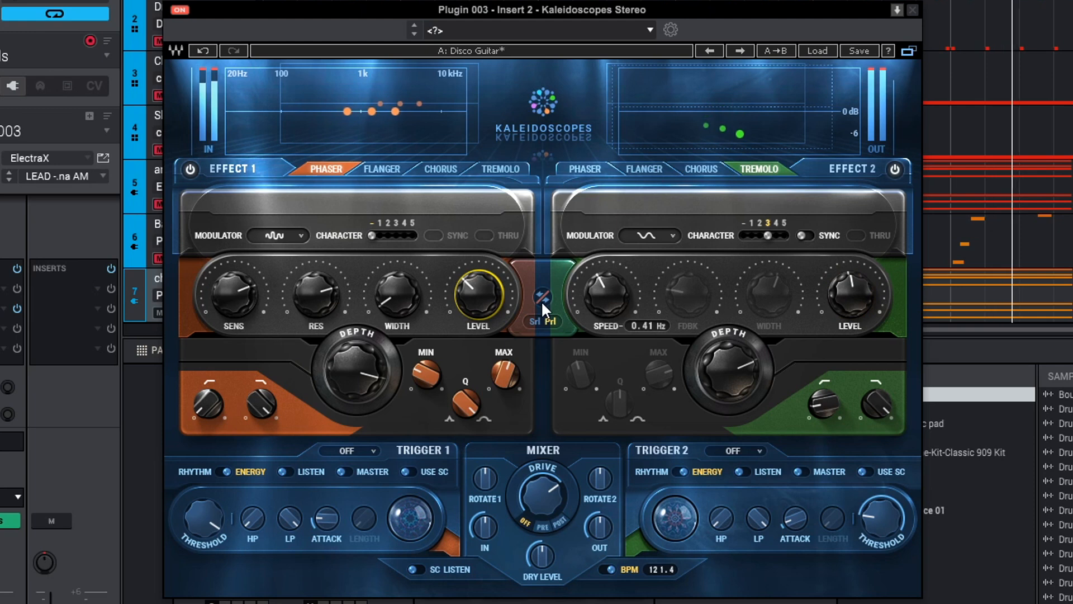
{"action": "left_click", "coordinate": [533, 321]}
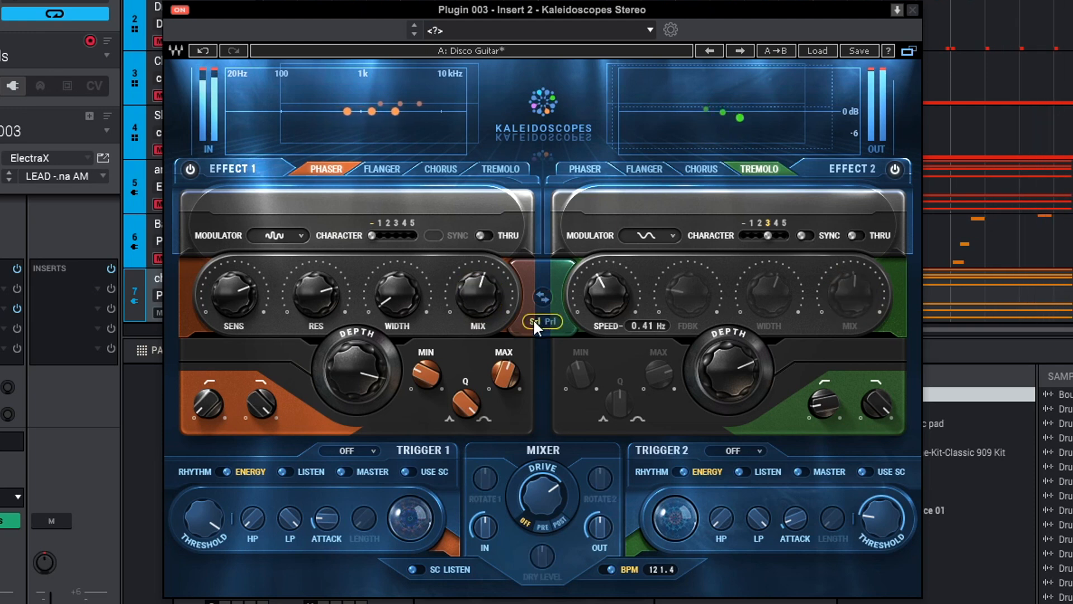